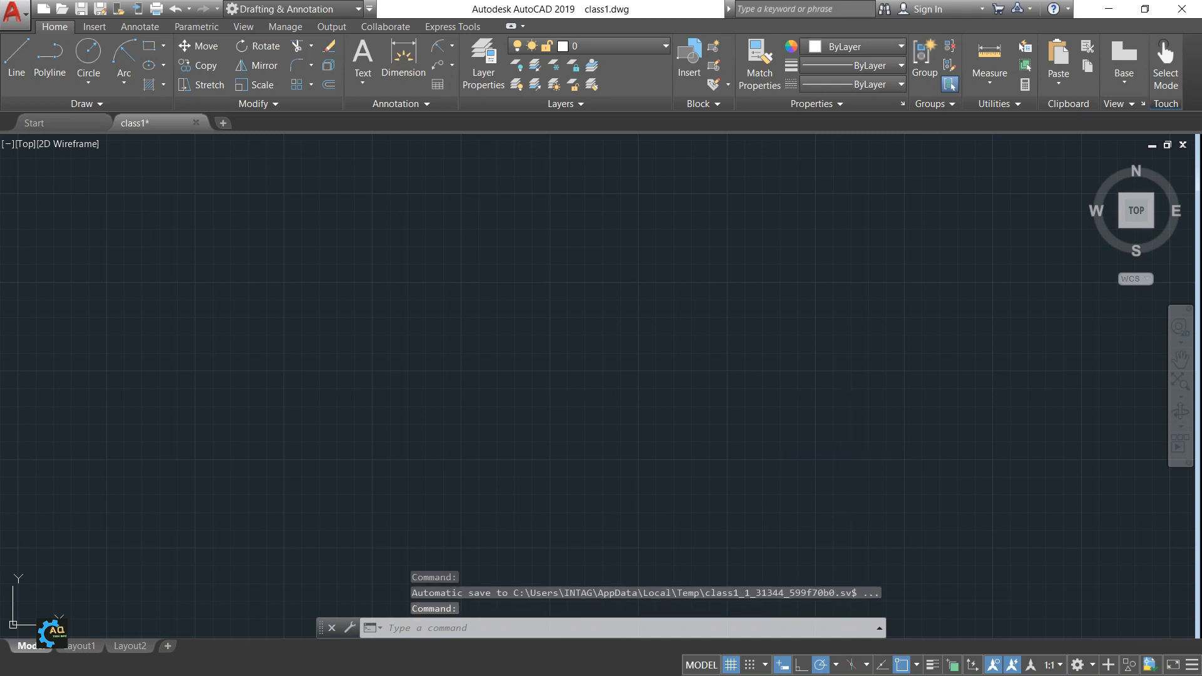
pyautogui.press('F10')
pyautogui.press('F10')
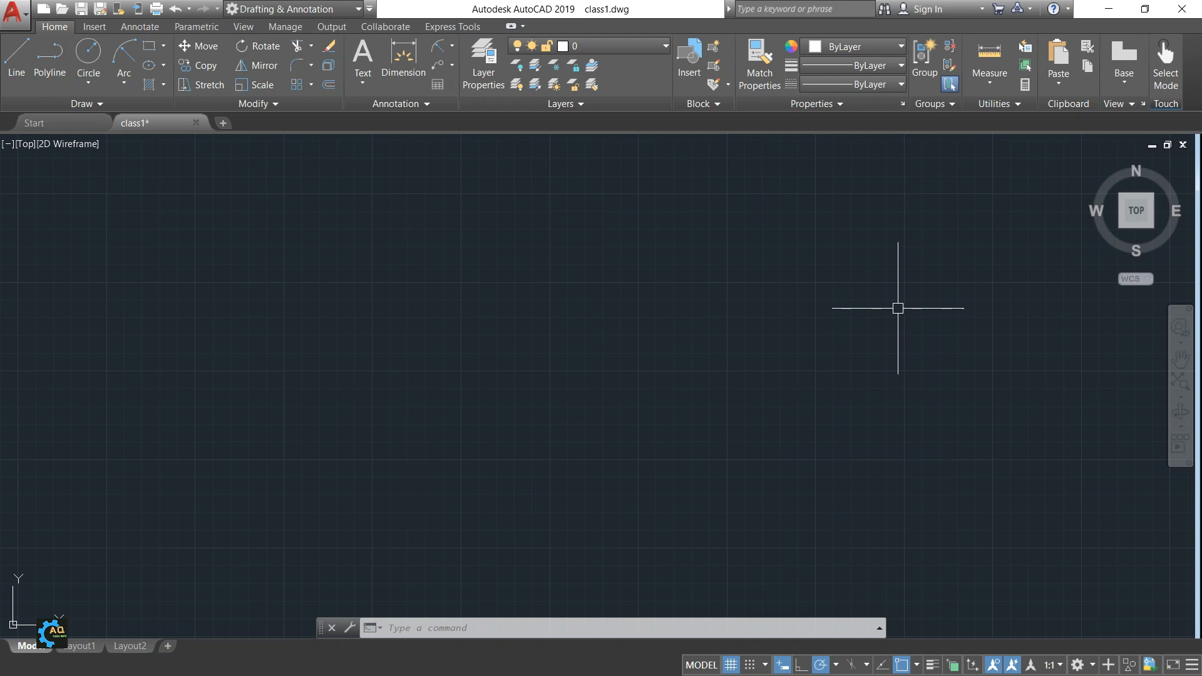
pyautogui.moveTo(834, 332); pyautogui.dragTo(782, 360, button='middle')
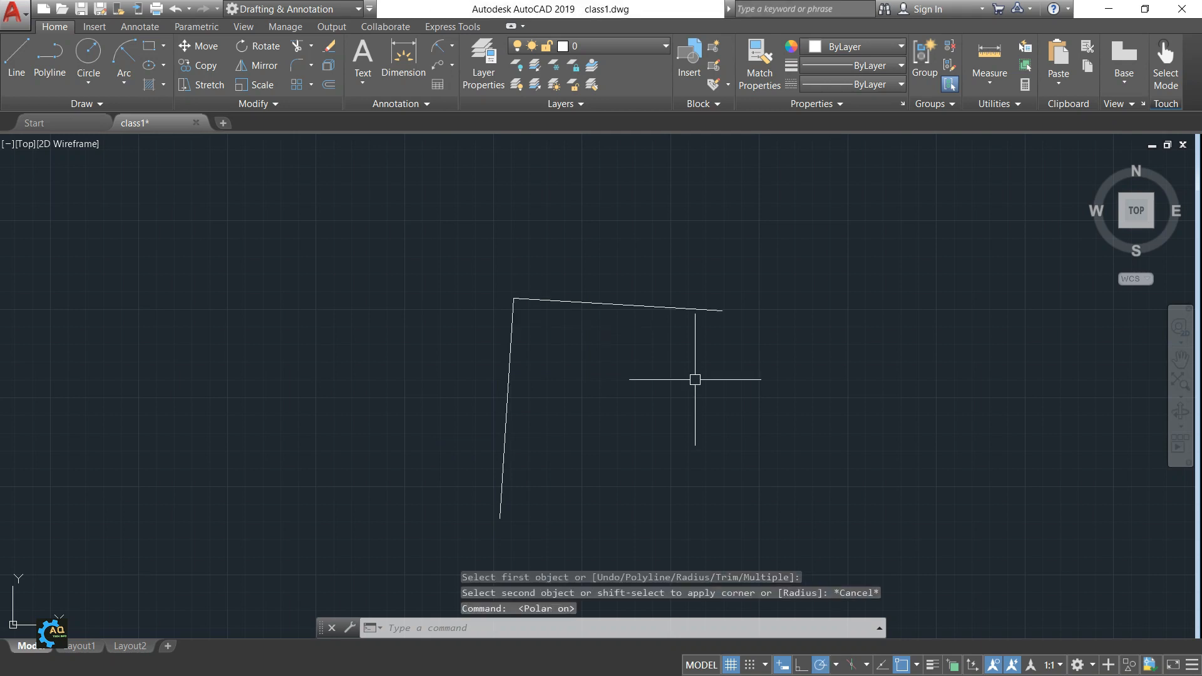
pyautogui.press('alt')
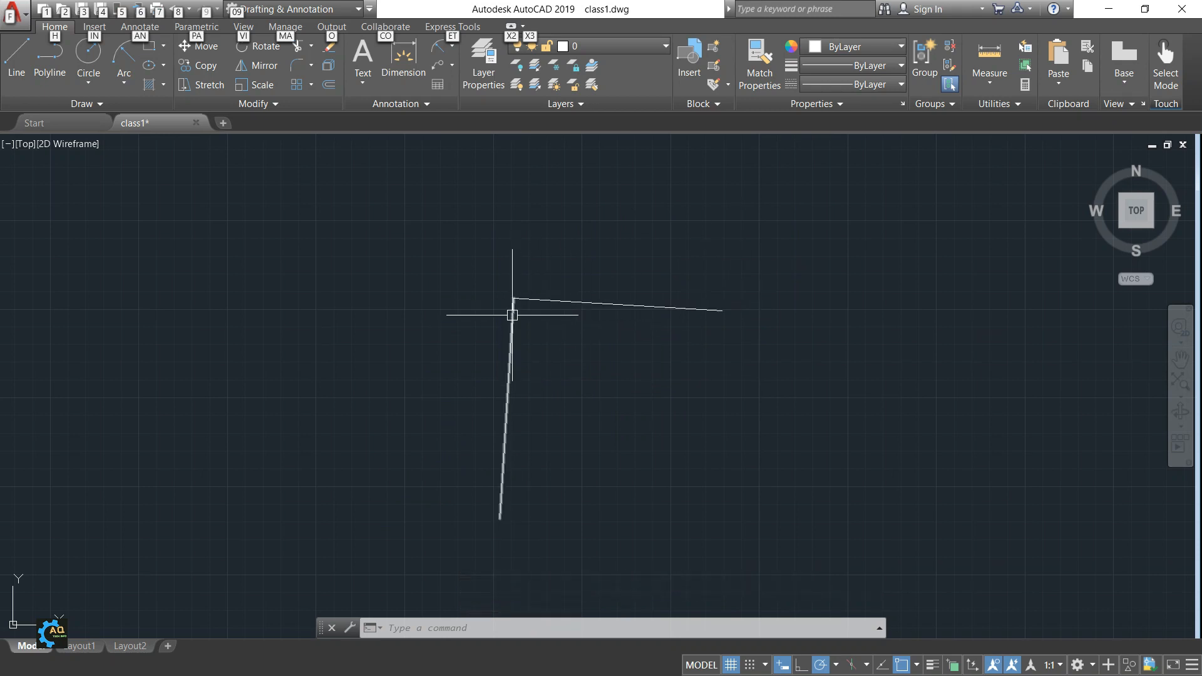
pyautogui.scroll(5, 520, 325)
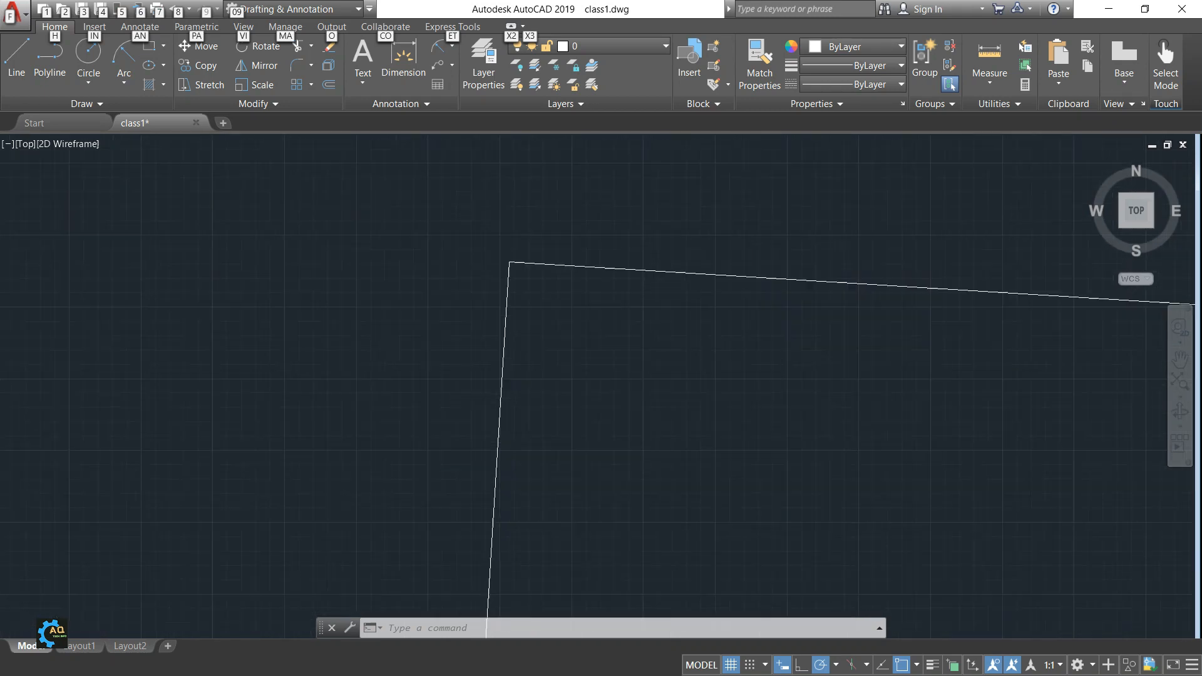
pyautogui.scroll(2, 486, 282)
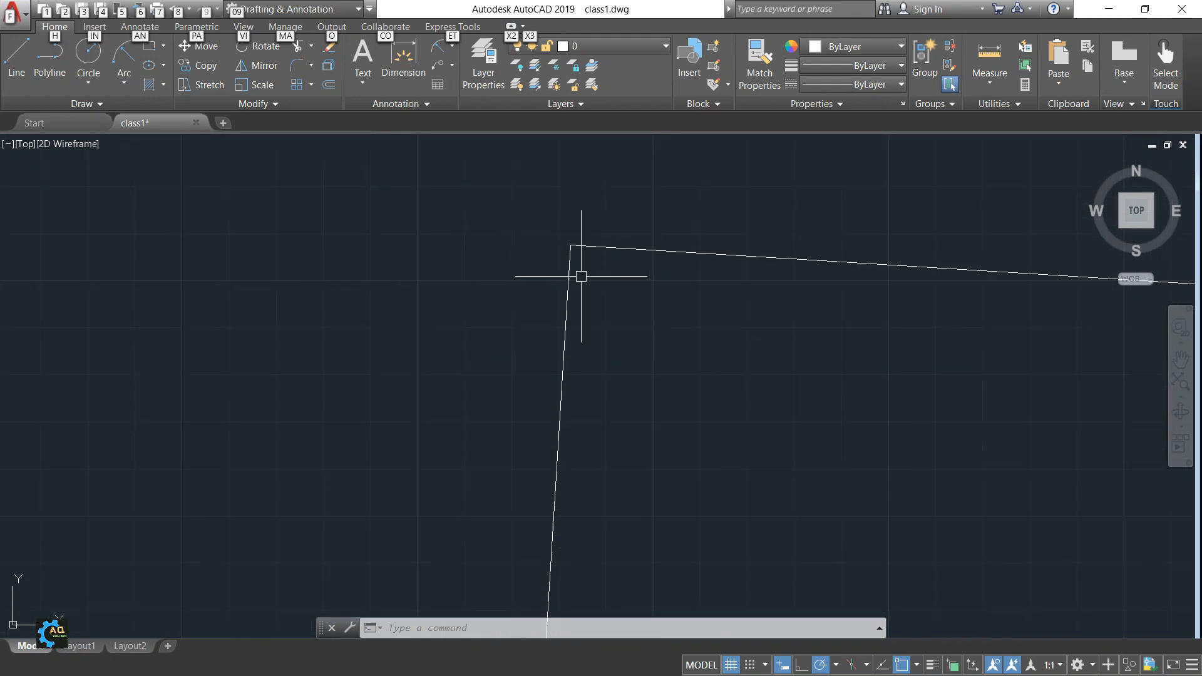
pyautogui.scroll(-5, 605, 254)
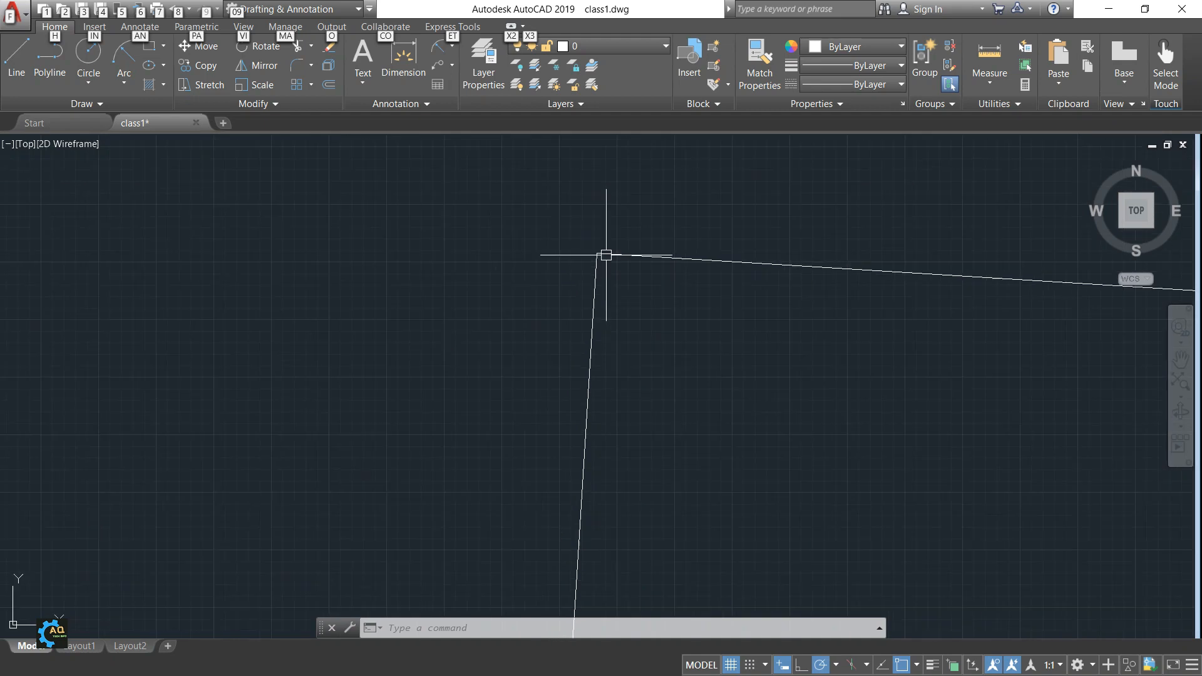
pyautogui.moveTo(682, 298); pyautogui.dragTo(620, 360, button='middle')
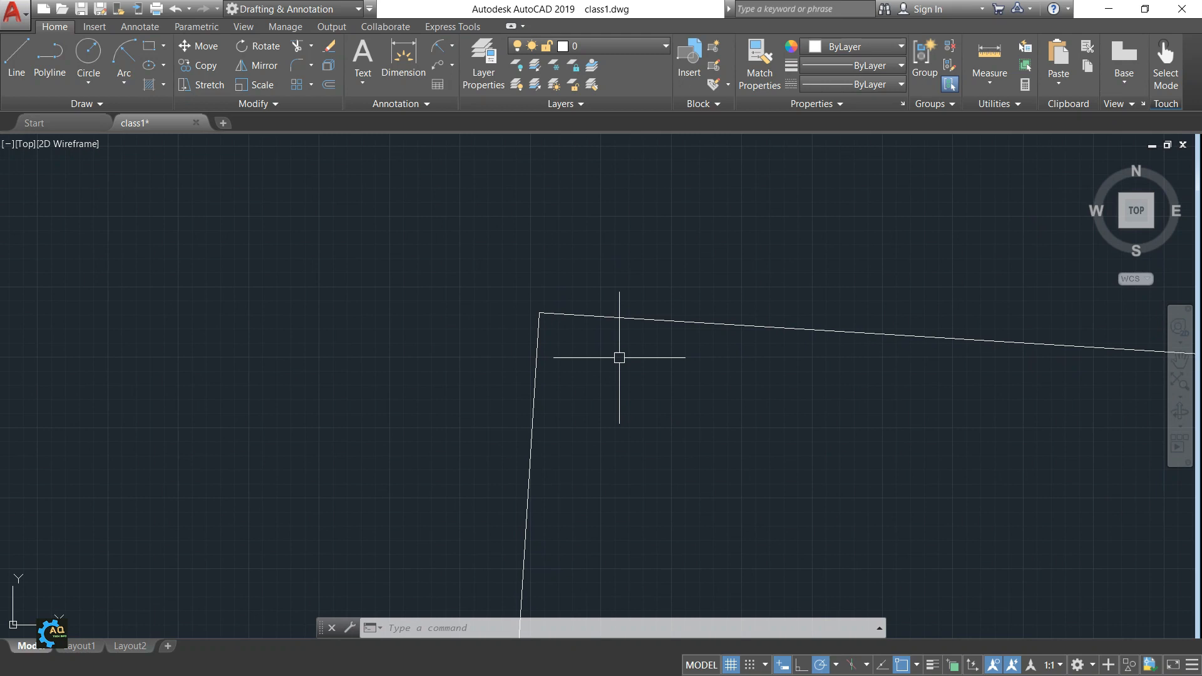
pyautogui.moveTo(609, 360)
pyautogui.mouseDown(button='middle')
pyautogui.moveTo(583, 370)
pyautogui.moveTo(510, 328)
pyautogui.mouseUp(button='middle')
pyautogui.scroll(-3, 520, 292)
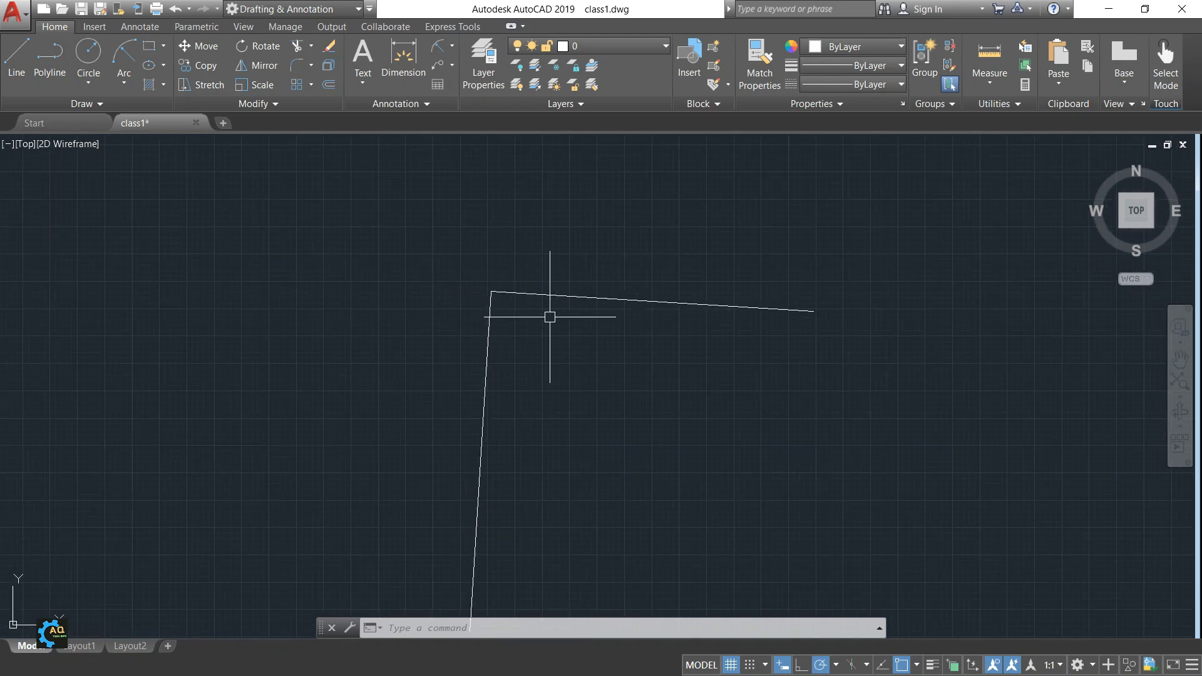
# Step: Fillet the corner between the two existing lines with a radius of 10
pyautogui.click(311, 65)
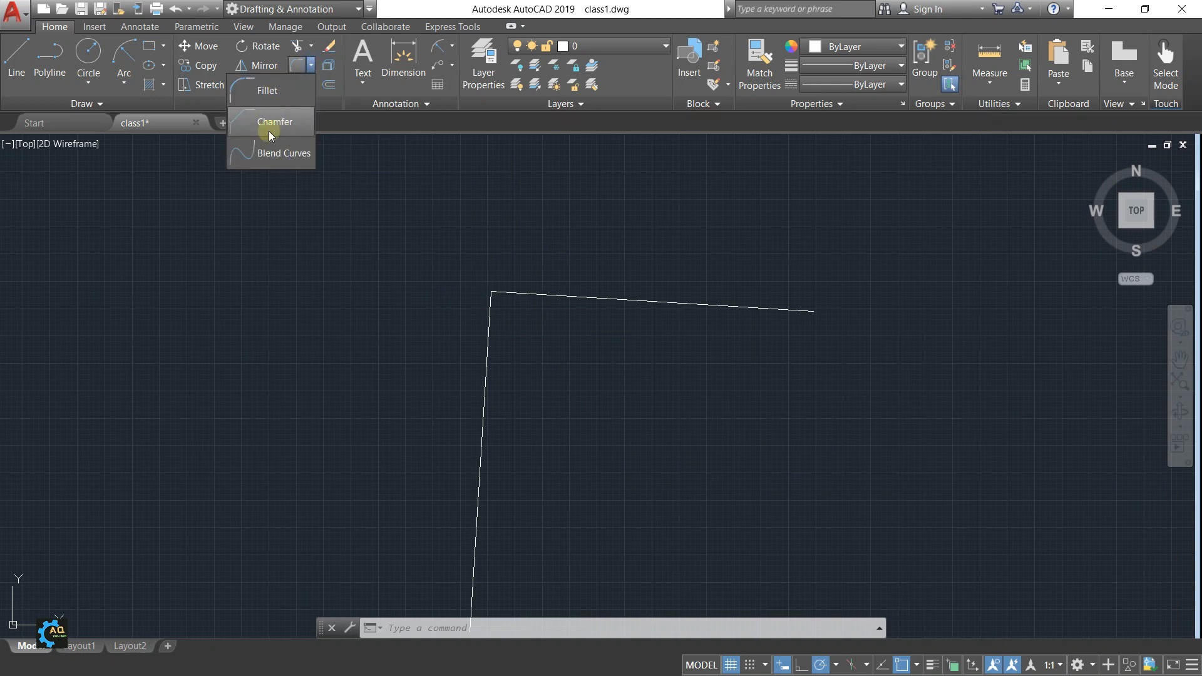
pyautogui.click(280, 91)
pyautogui.moveTo(572, 309); pyautogui.dragTo(535, 308, button='middle')
pyautogui.moveTo(535, 382); pyautogui.dragTo(580, 351, button='middle')
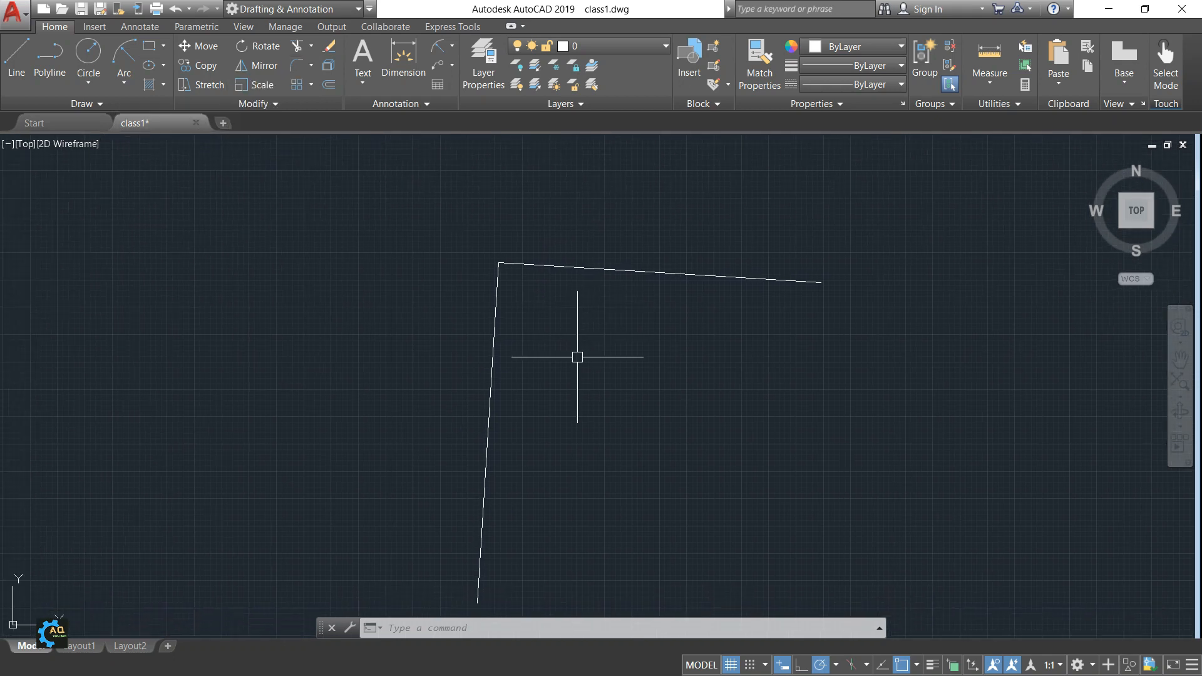
pyautogui.write('F')
pyautogui.press('Return')
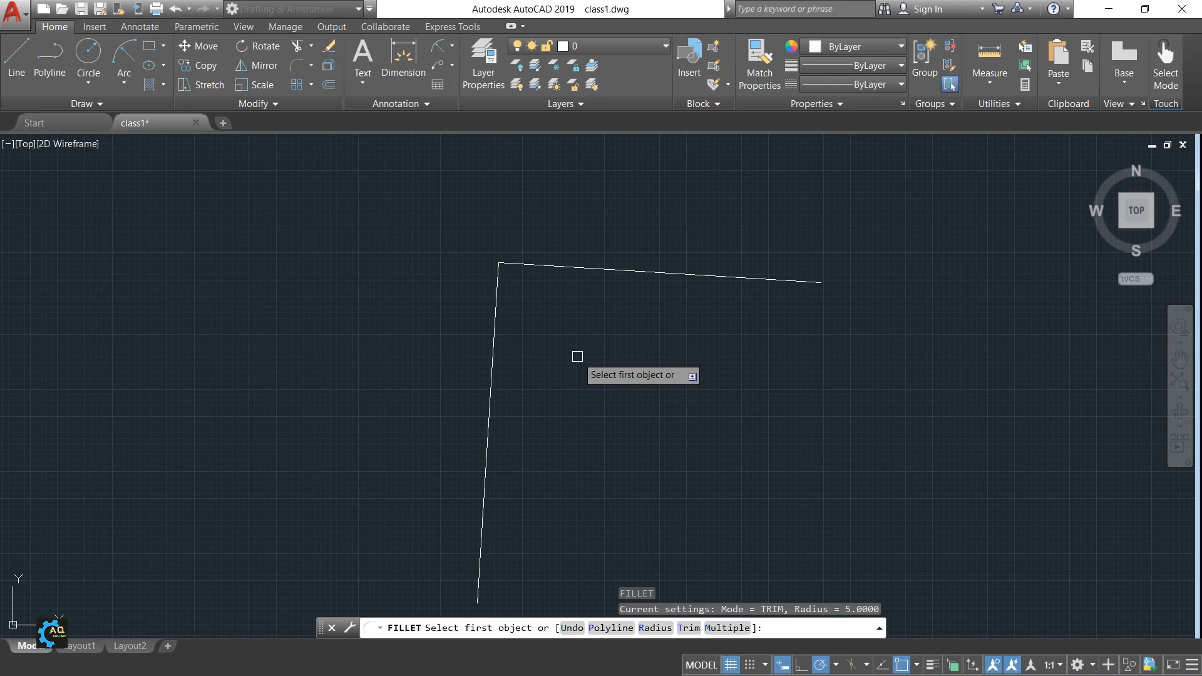
pyautogui.write('r')
pyautogui.press('Return')
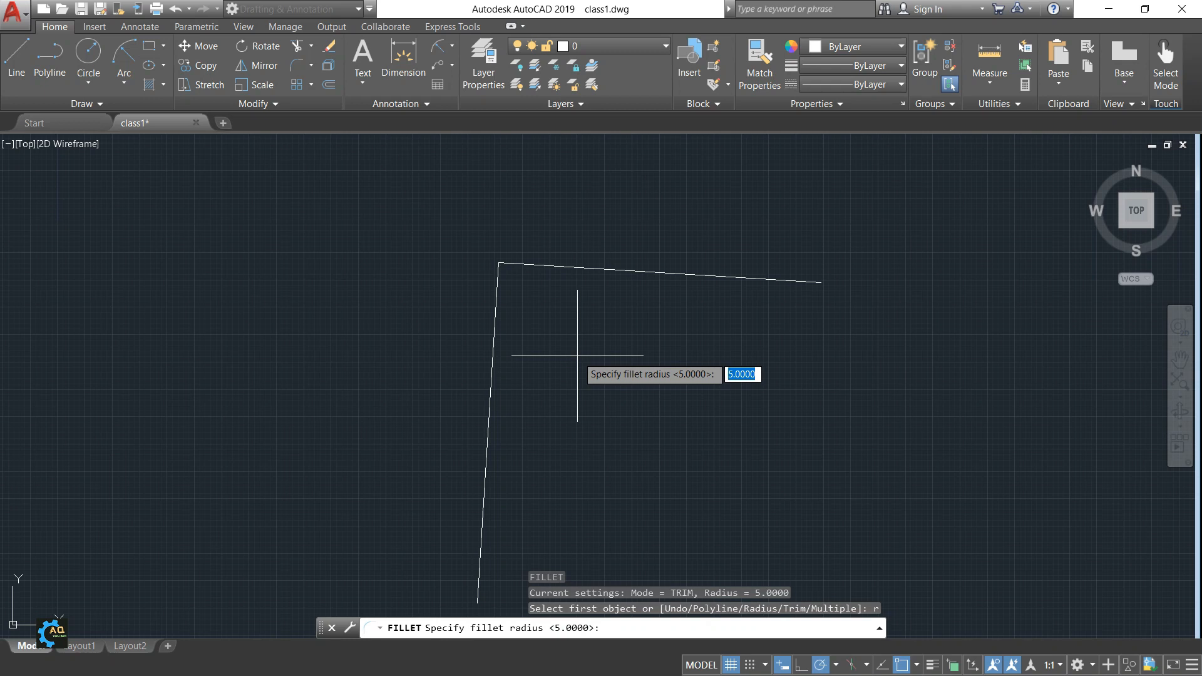
pyautogui.write('10')
pyautogui.press('Return')
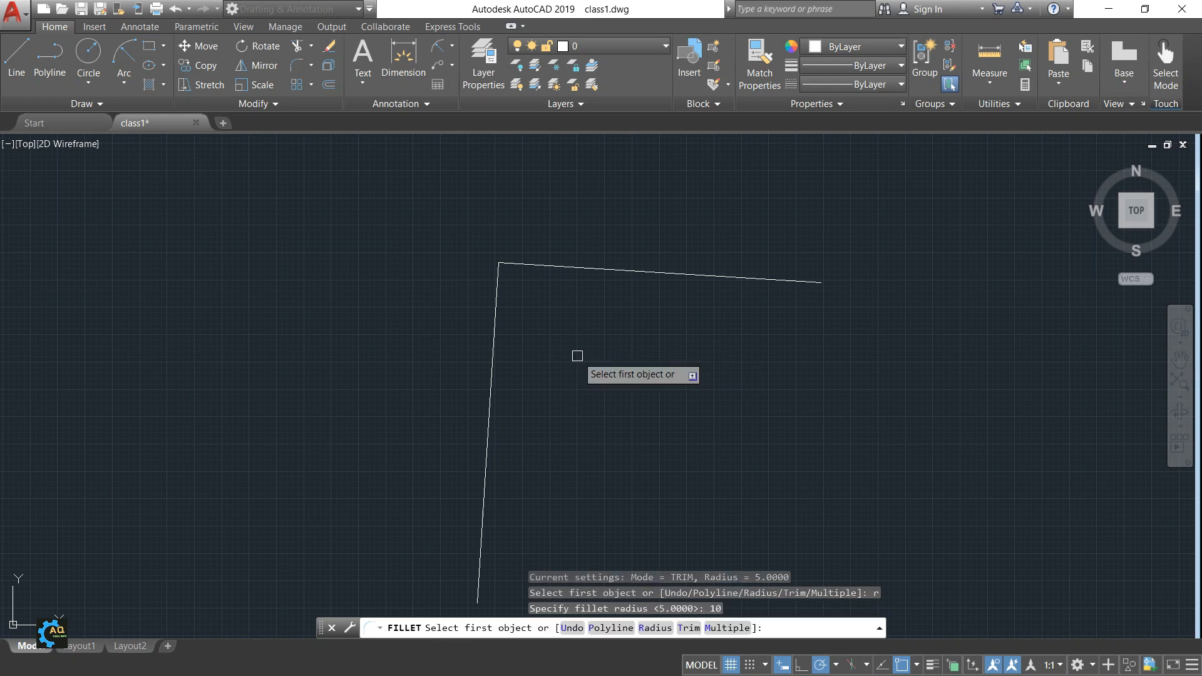
pyautogui.click(496, 314)
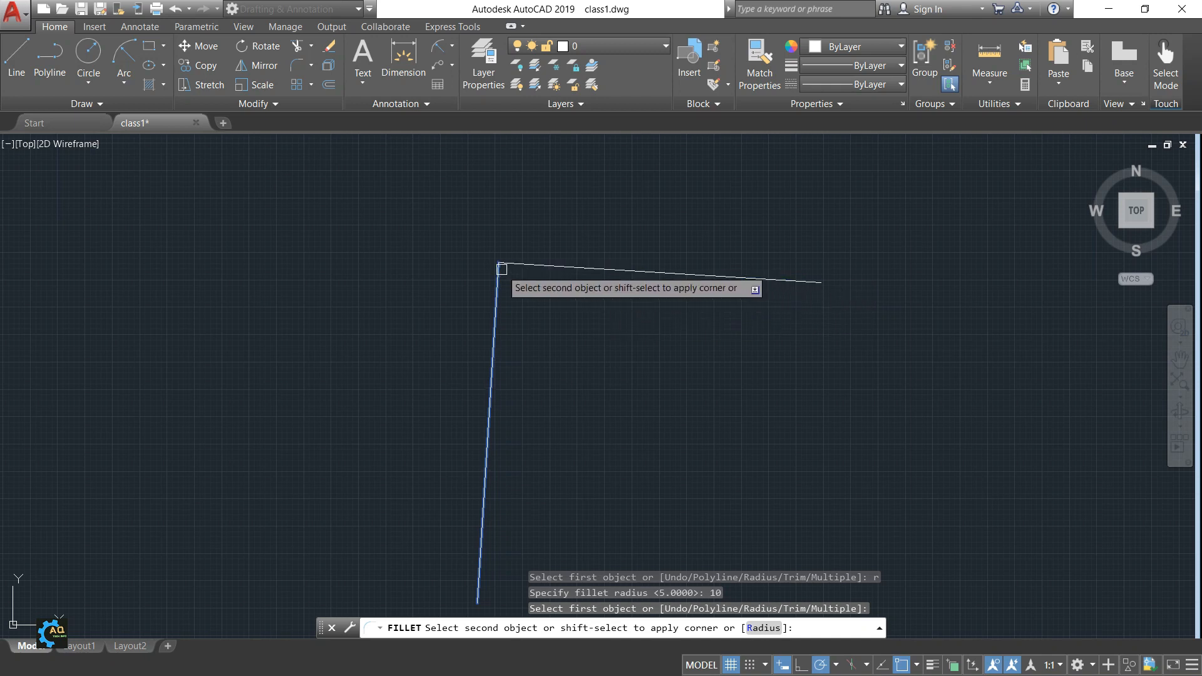
pyautogui.press('Escape')
# Step: Add a radius dimension to the new fillet arc, placing it inside the rounded corner
pyautogui.scroll(3, 497, 268)
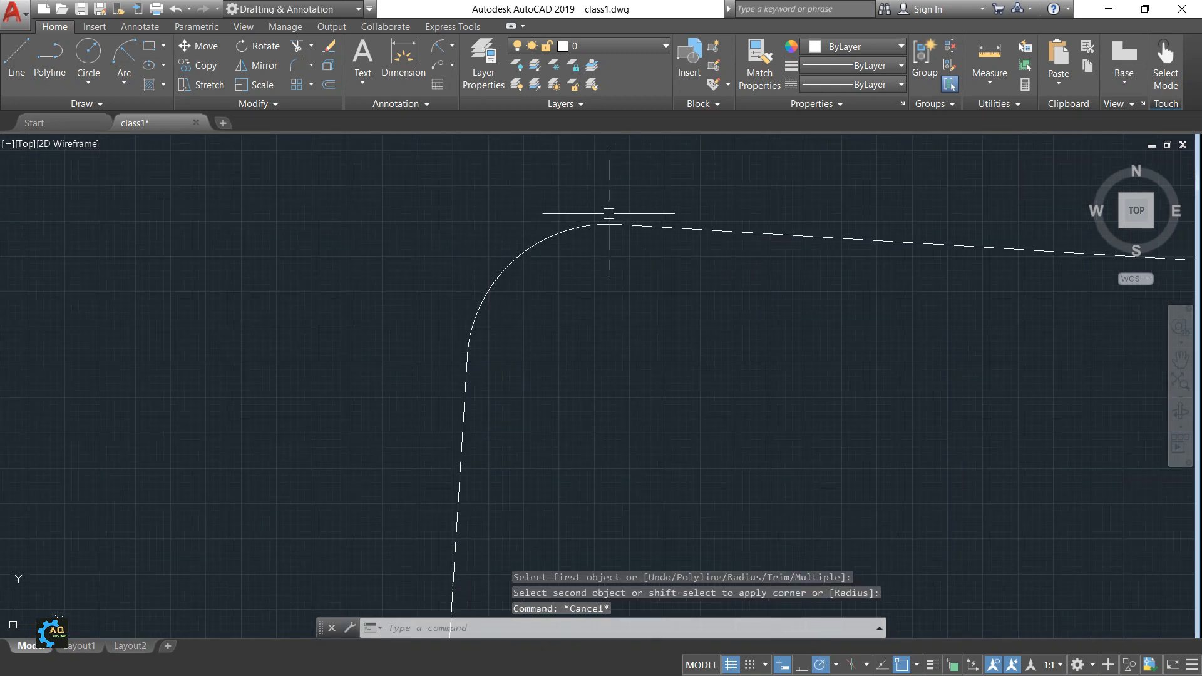
pyautogui.click(441, 66)
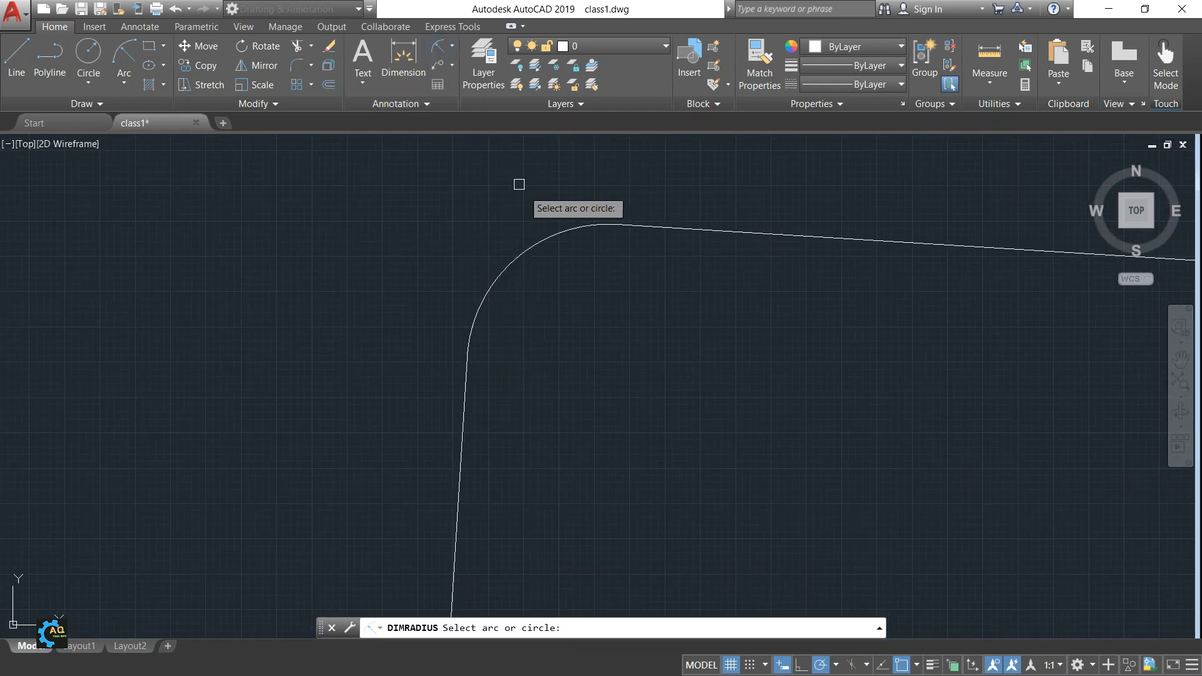
pyautogui.click(534, 246)
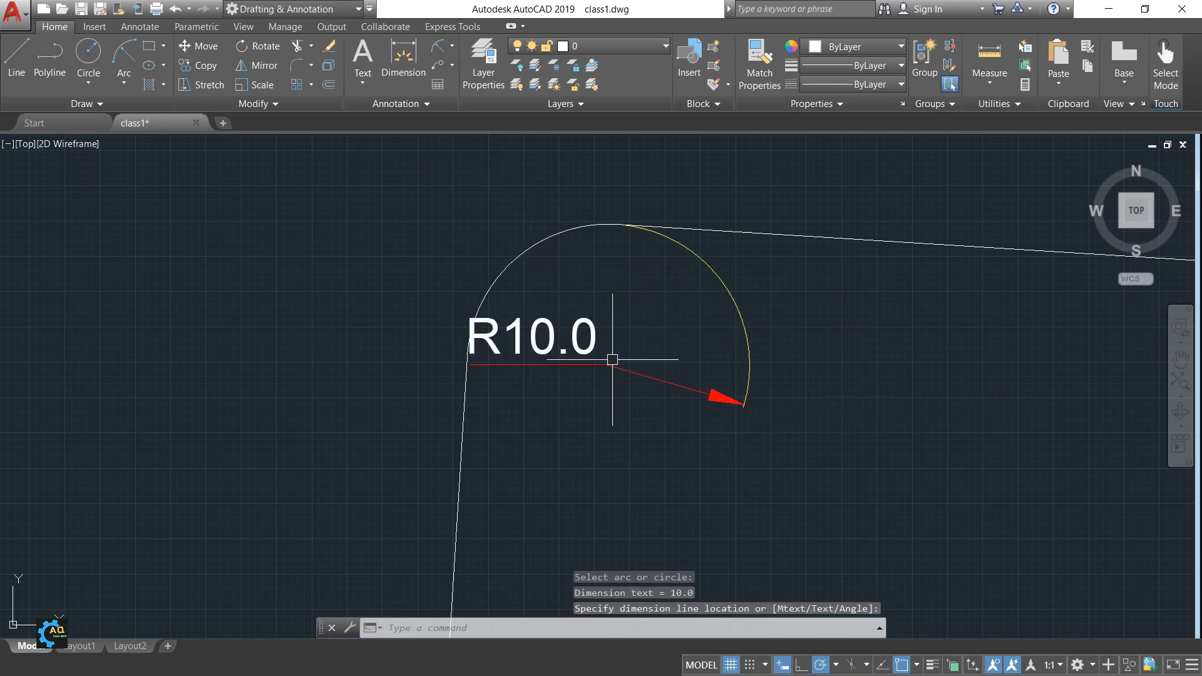
pyautogui.scroll(-4, 603, 279)
pyautogui.scroll(3, 569, 259)
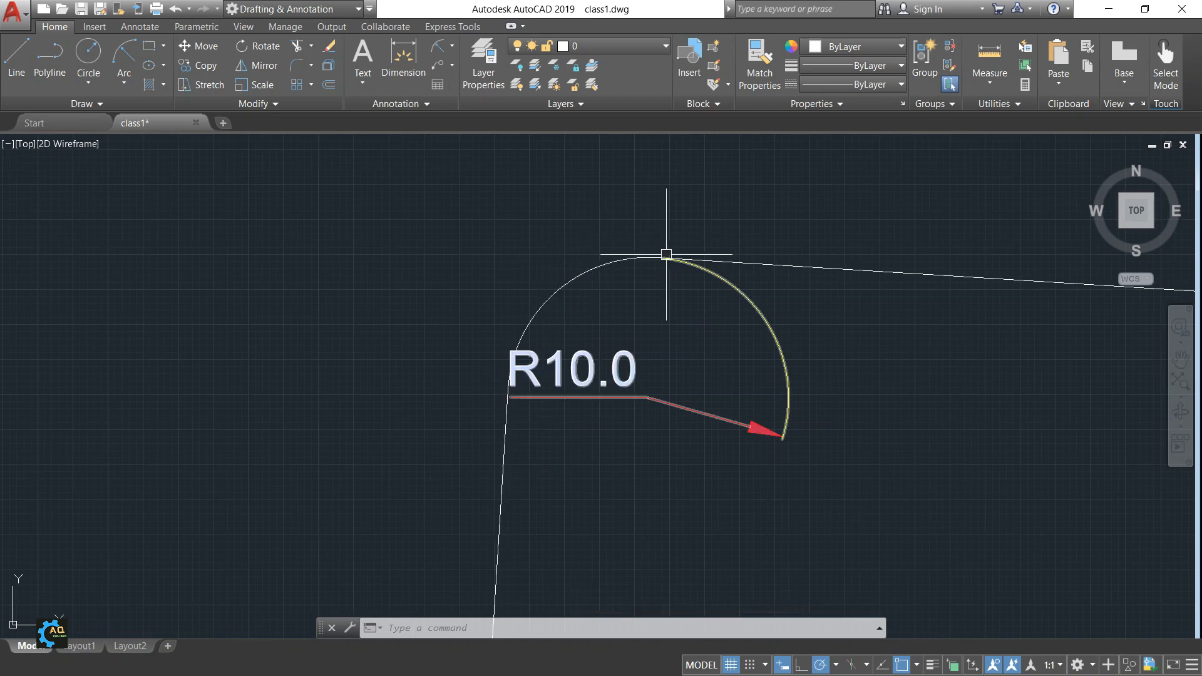
pyautogui.scroll(-2, 548, 409)
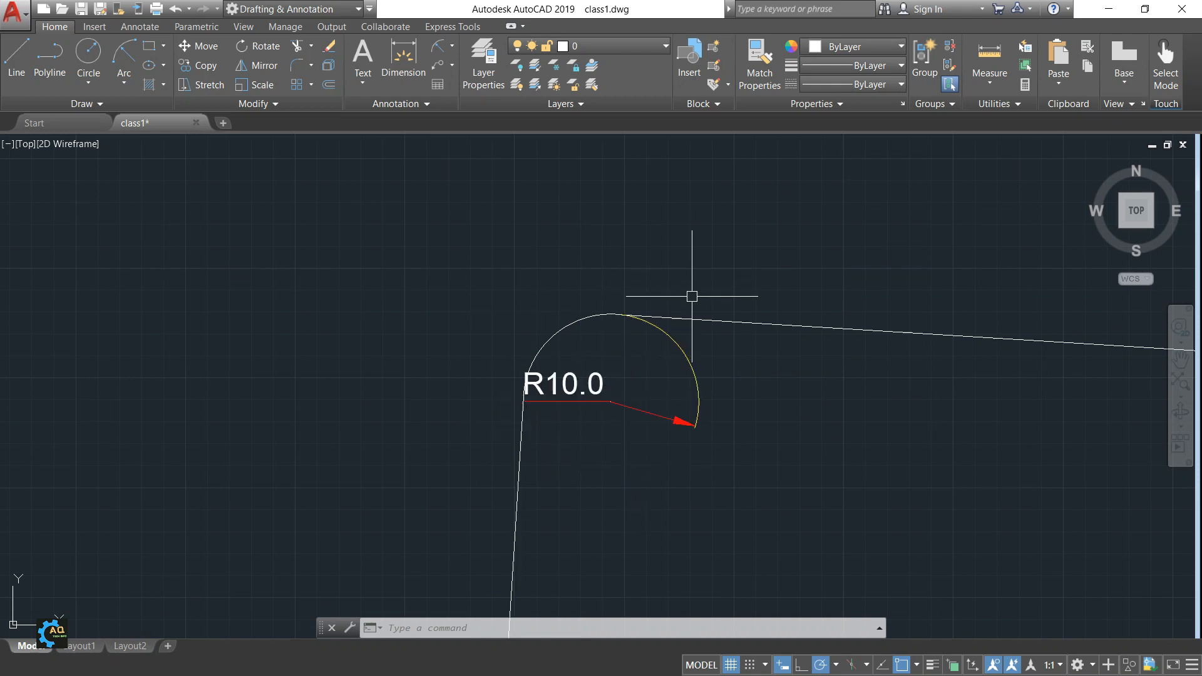
pyautogui.moveTo(622, 368); pyautogui.dragTo(585, 392, button='middle')
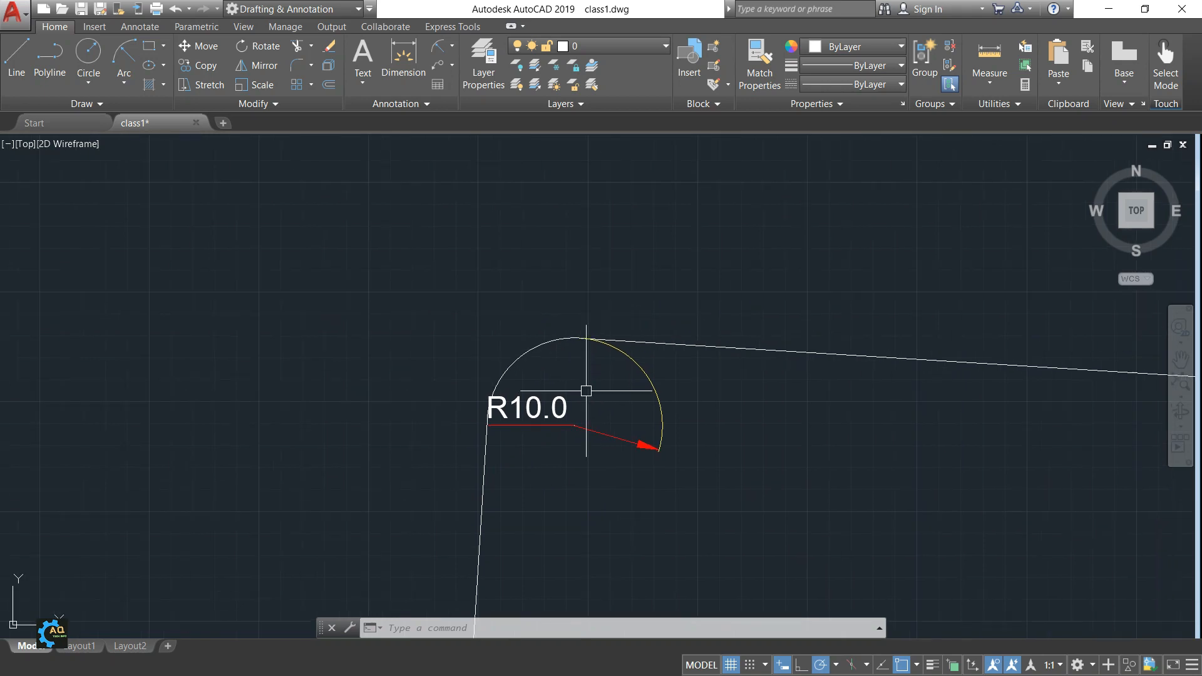
# Step: Erase the fillet arc, restore it with undo, and delete its radius dimension instead
pyautogui.click(558, 341)
pyautogui.moveTo(574, 416); pyautogui.dragTo(586, 383, button='middle')
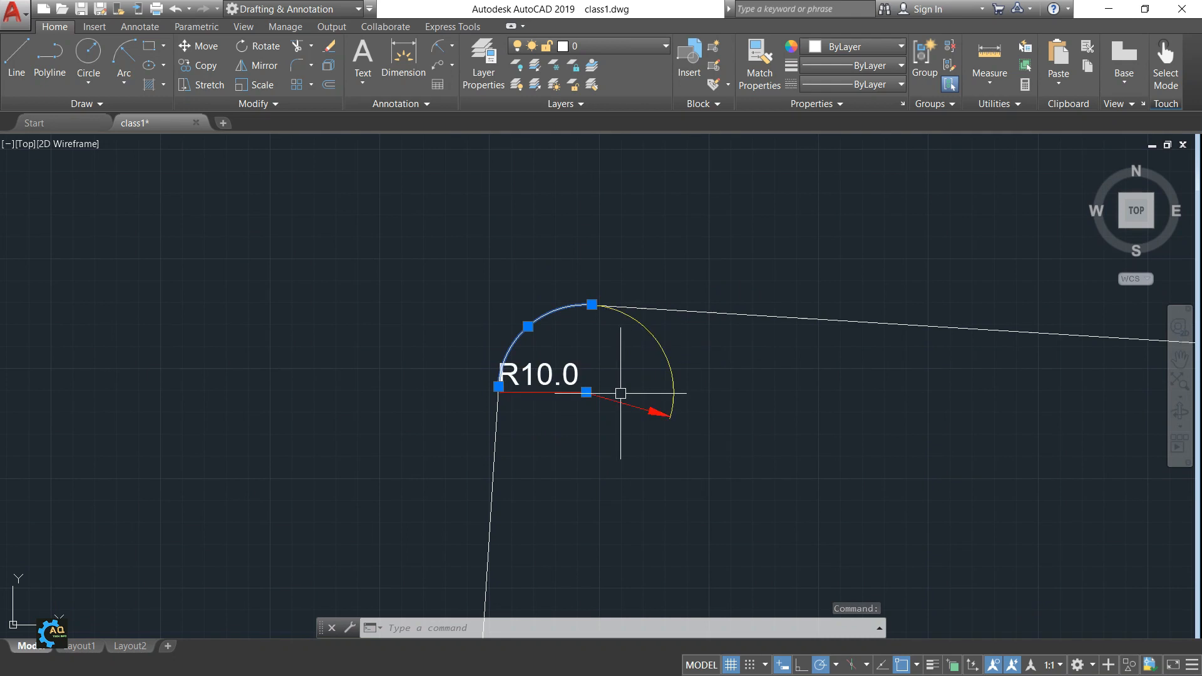
pyautogui.scroll(-4, 619, 395)
pyautogui.moveTo(765, 451); pyautogui.dragTo(762, 416, button='middle')
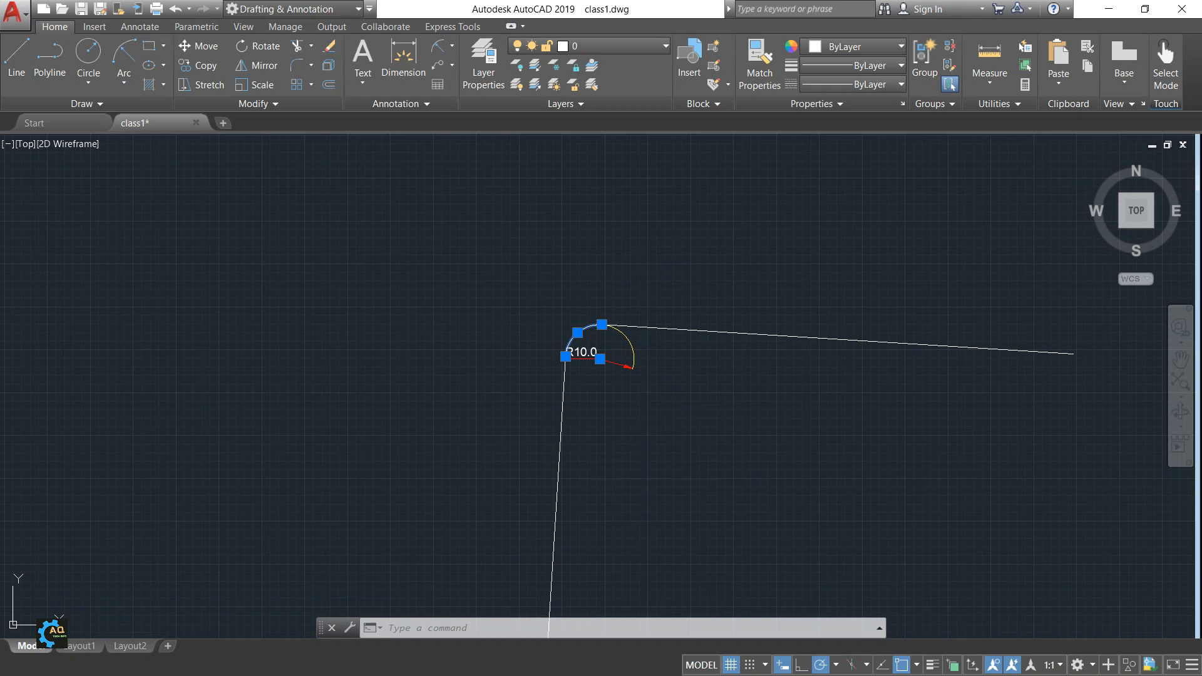
pyautogui.press('Delete')
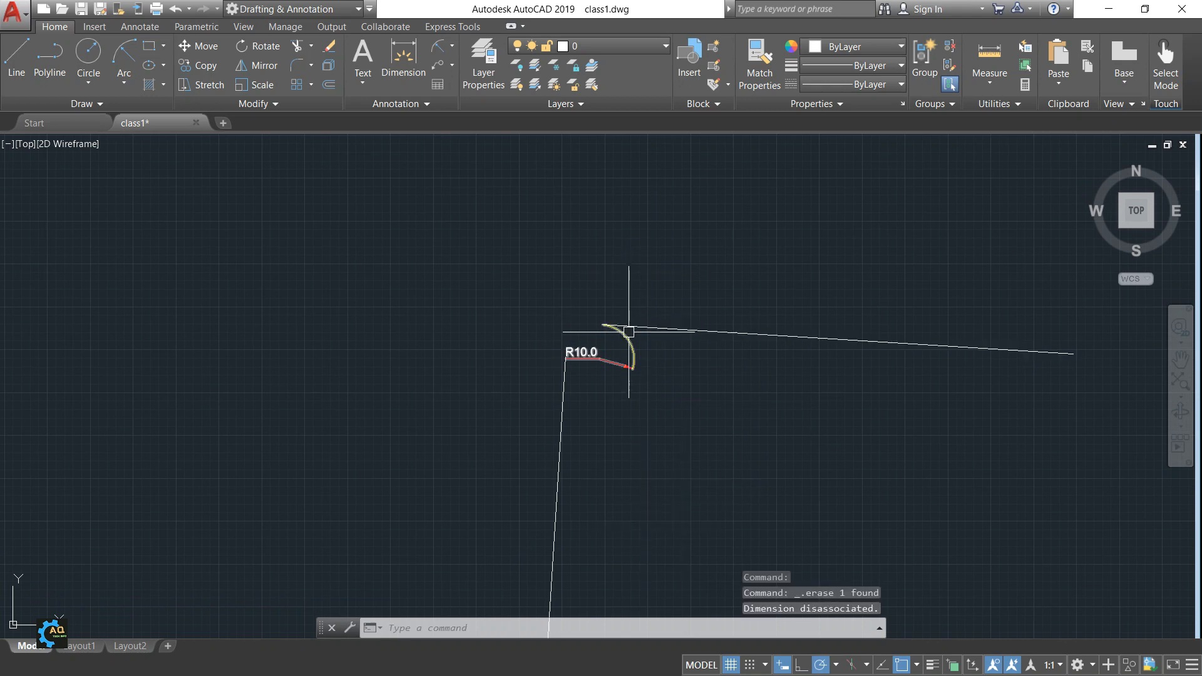
pyautogui.hotkey('ctrl', 'z')
pyautogui.press('Delete')
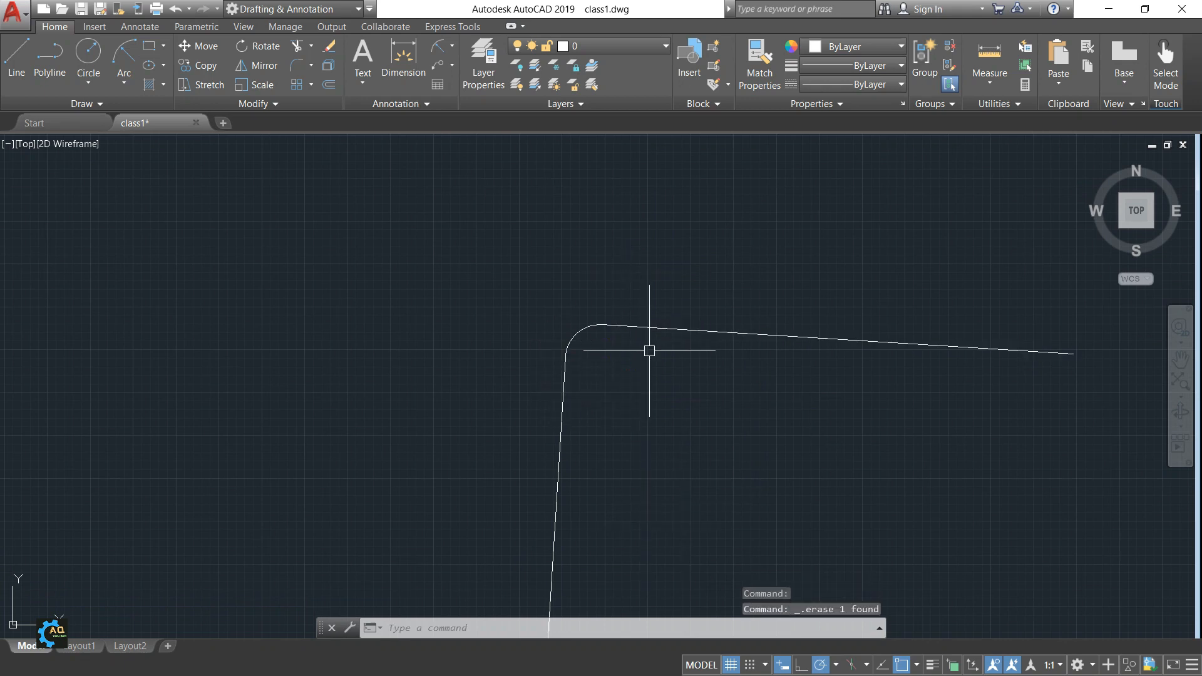
# Step: Draw a single vertical line downward from the free right end of the upper line
pyautogui.moveTo(940, 360); pyautogui.dragTo(857, 312, button='middle')
pyautogui.write('l')
pyautogui.press('Return')
pyautogui.click(990, 306)
pyautogui.click(991, 448)
pyautogui.press('Escape')
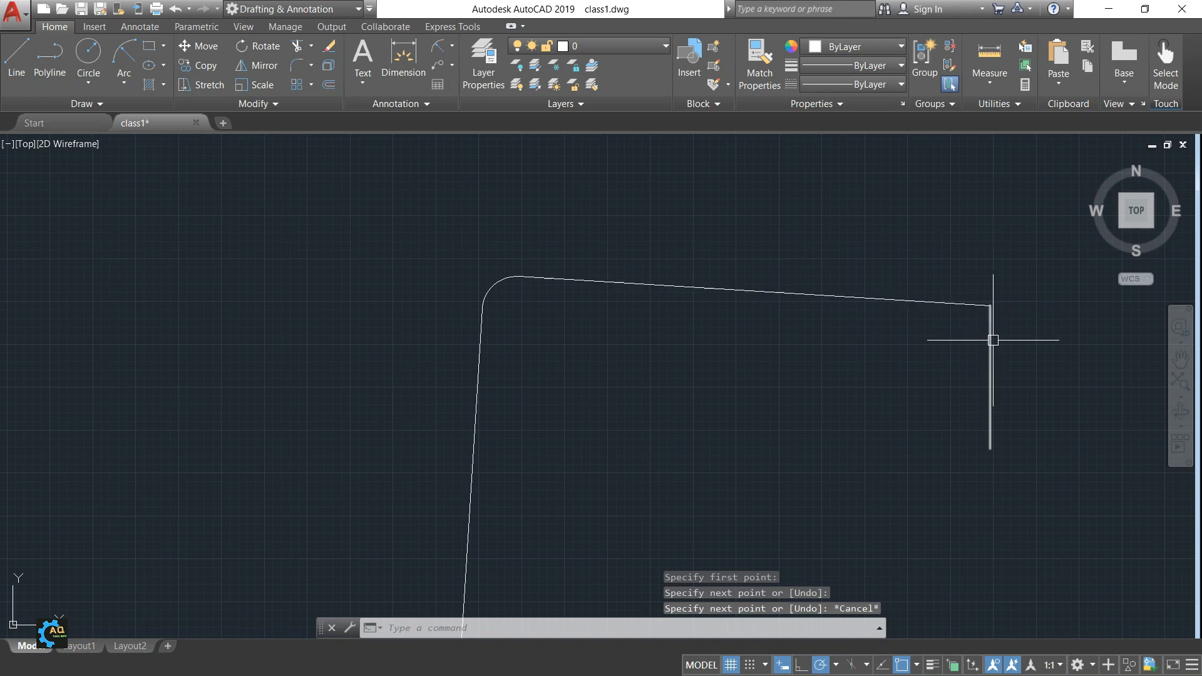
# Step: Fillet the corner between the upper line and the new vertical line with a radius of 5
pyautogui.moveTo(1001, 324); pyautogui.dragTo(956, 355, button='middle')
pyautogui.scroll(2, 956, 355)
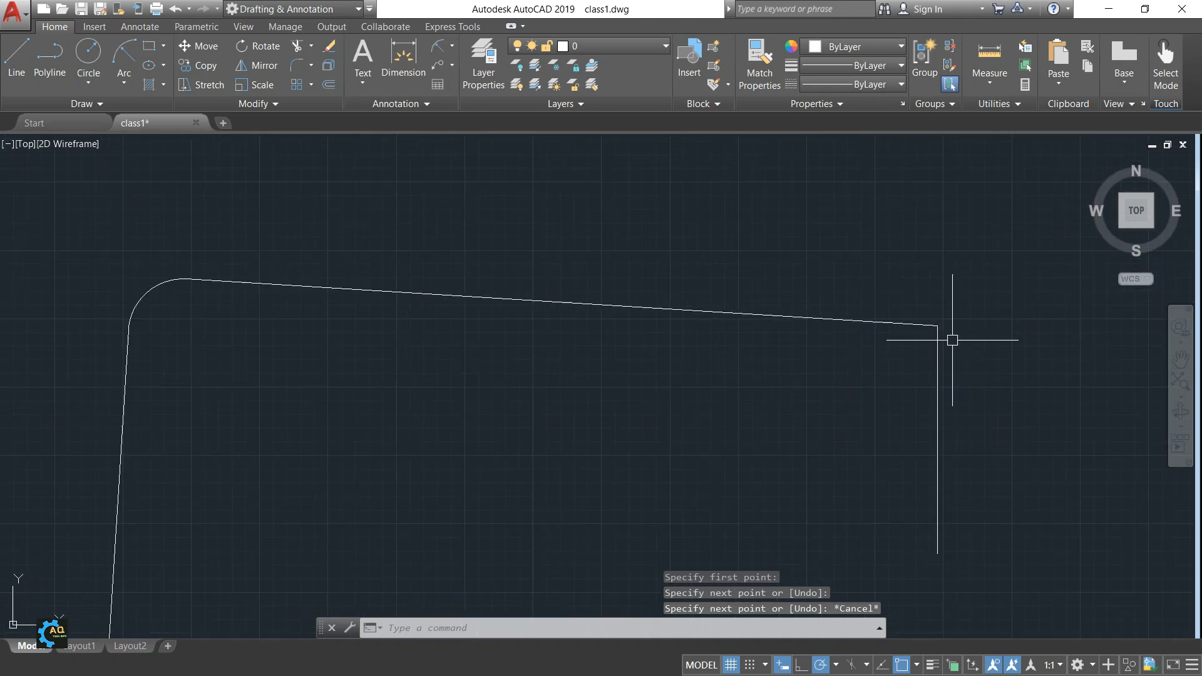
pyautogui.moveTo(1004, 371); pyautogui.dragTo(851, 373, button='middle')
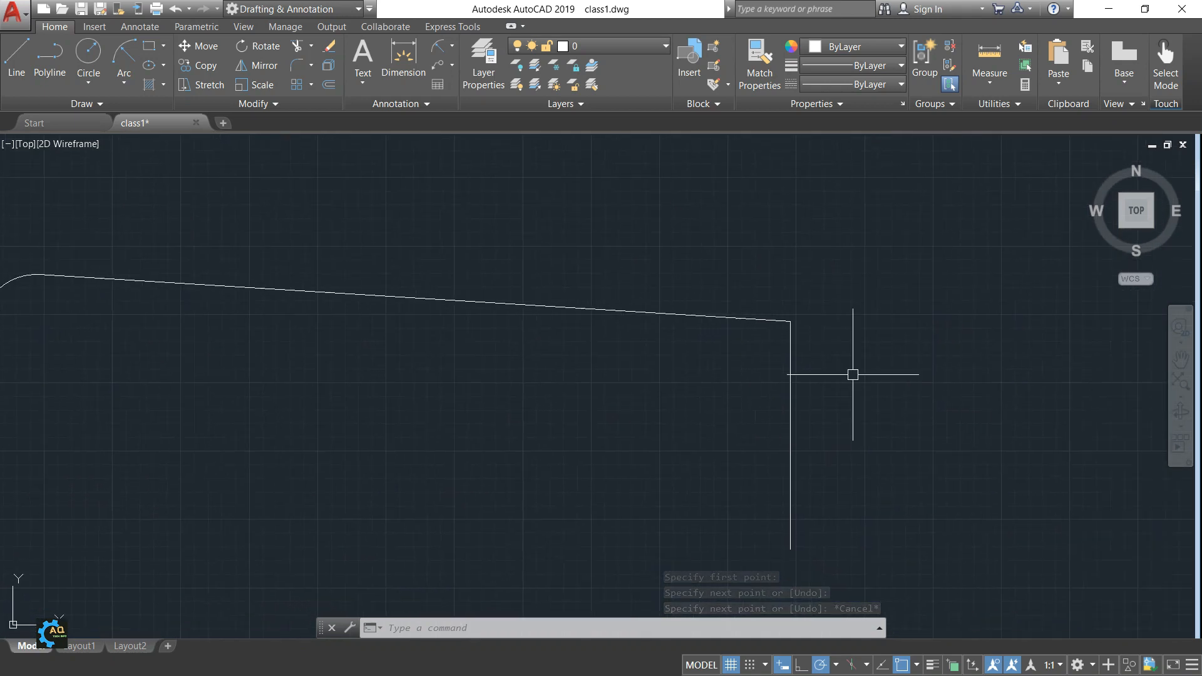
pyautogui.write('f')
pyautogui.press('Return')
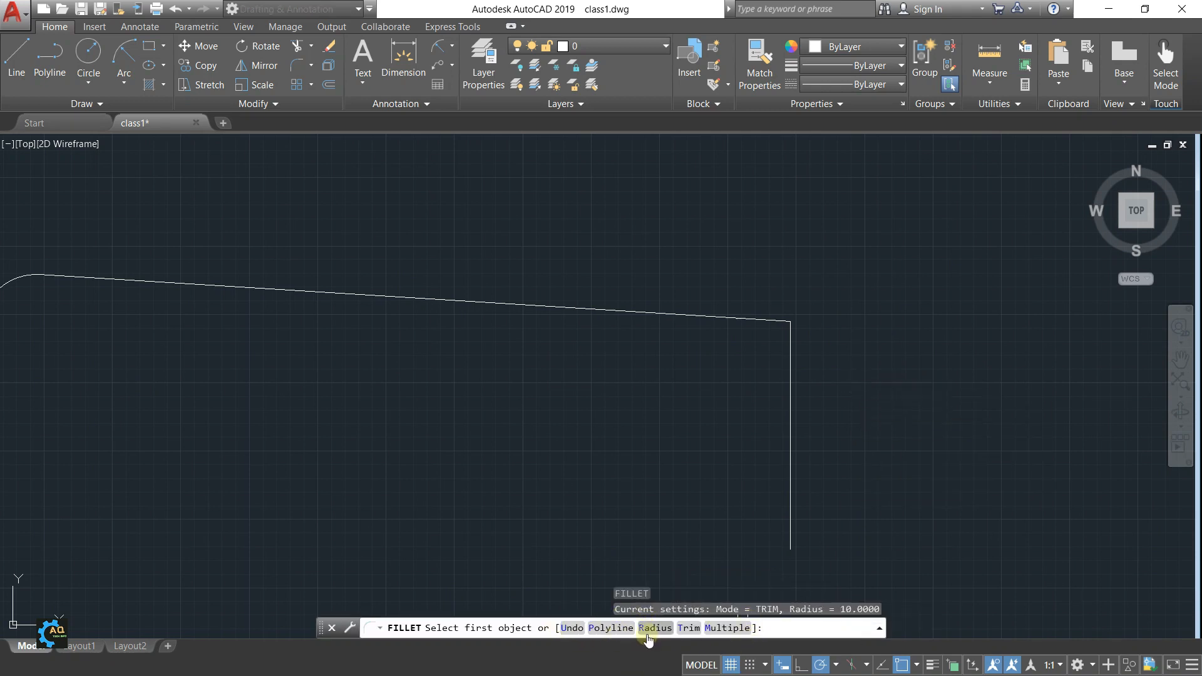
pyautogui.write('r')
pyautogui.press('Return')
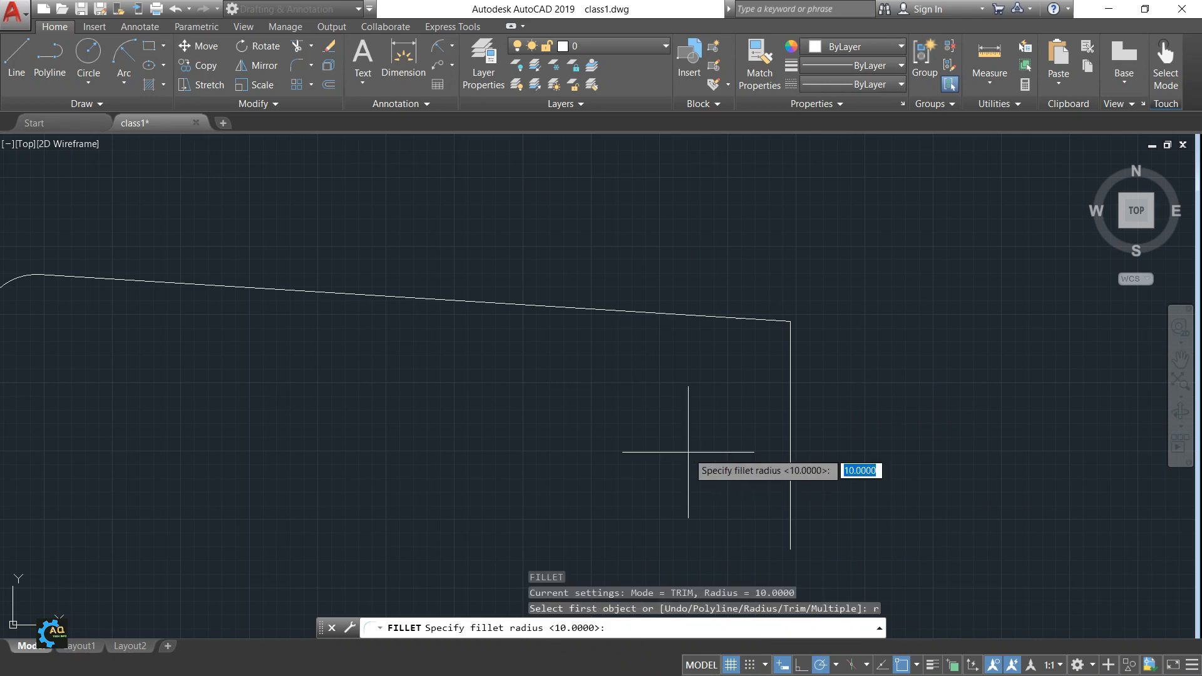
pyautogui.write('5')
pyautogui.press('Return')
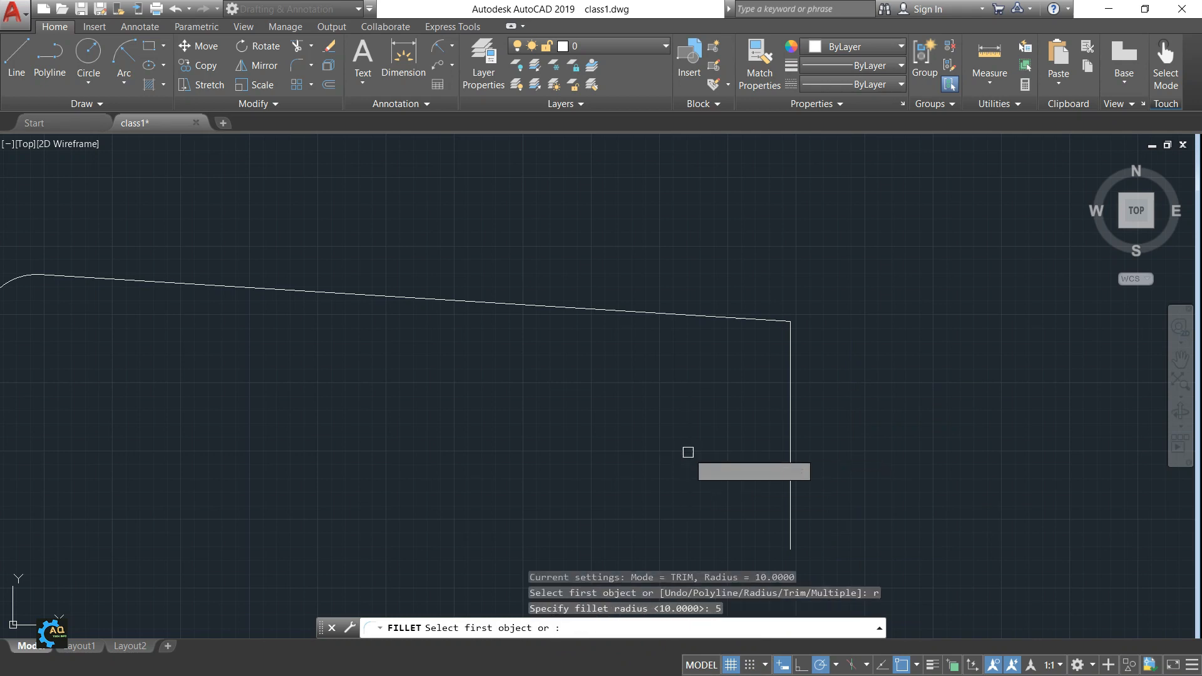
pyautogui.click(745, 317)
pyautogui.click(791, 378)
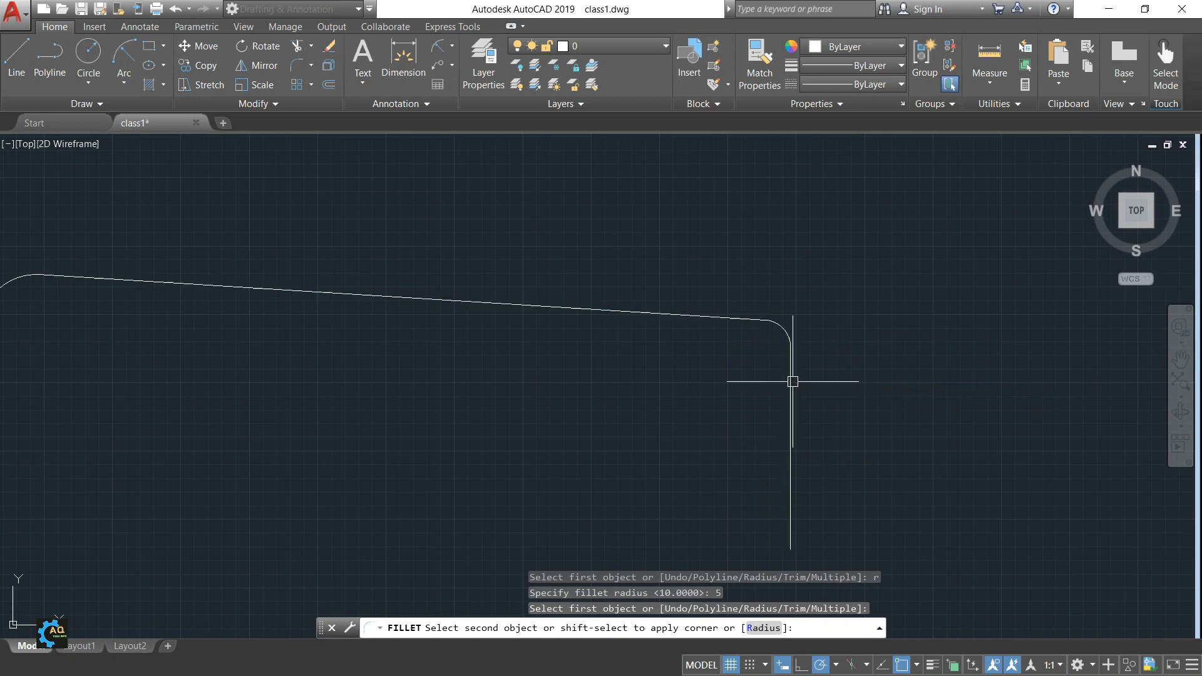
pyautogui.press('Escape')
# Step: Select the whole filleted profile, including all lines and both arcs, and delete it
pyautogui.scroll(-2, 739, 385)
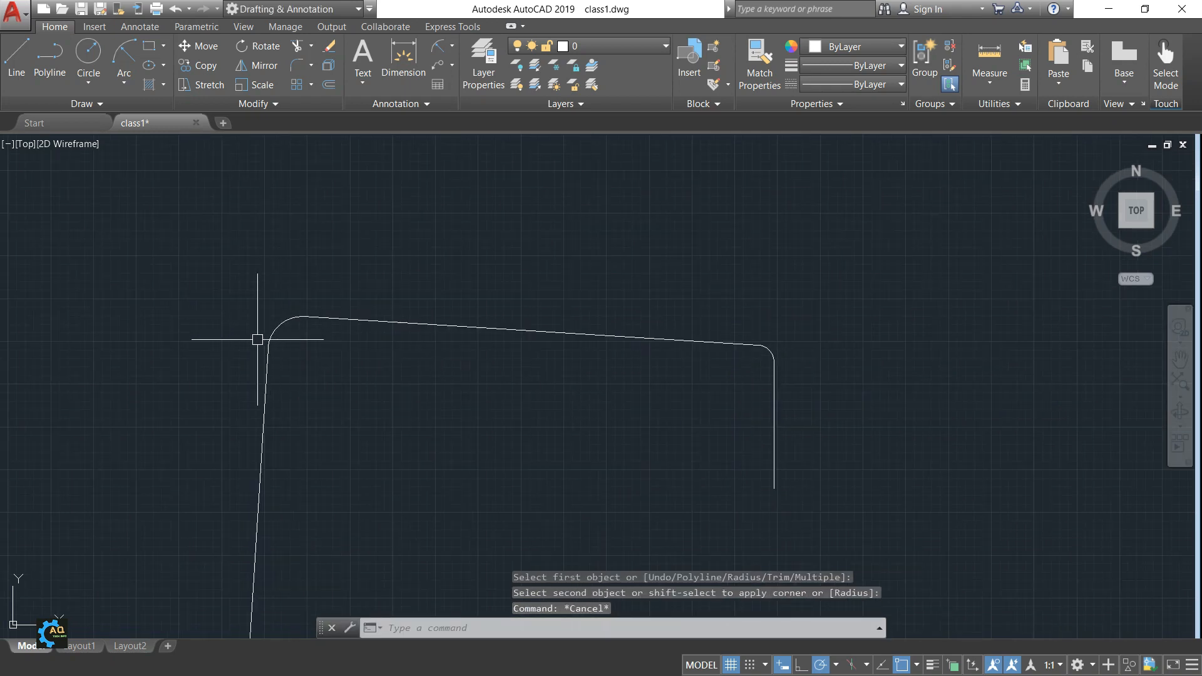
pyautogui.scroll(-2, 821, 345)
pyautogui.scroll(-4, 836, 351)
pyautogui.click(854, 314)
pyautogui.click(613, 464)
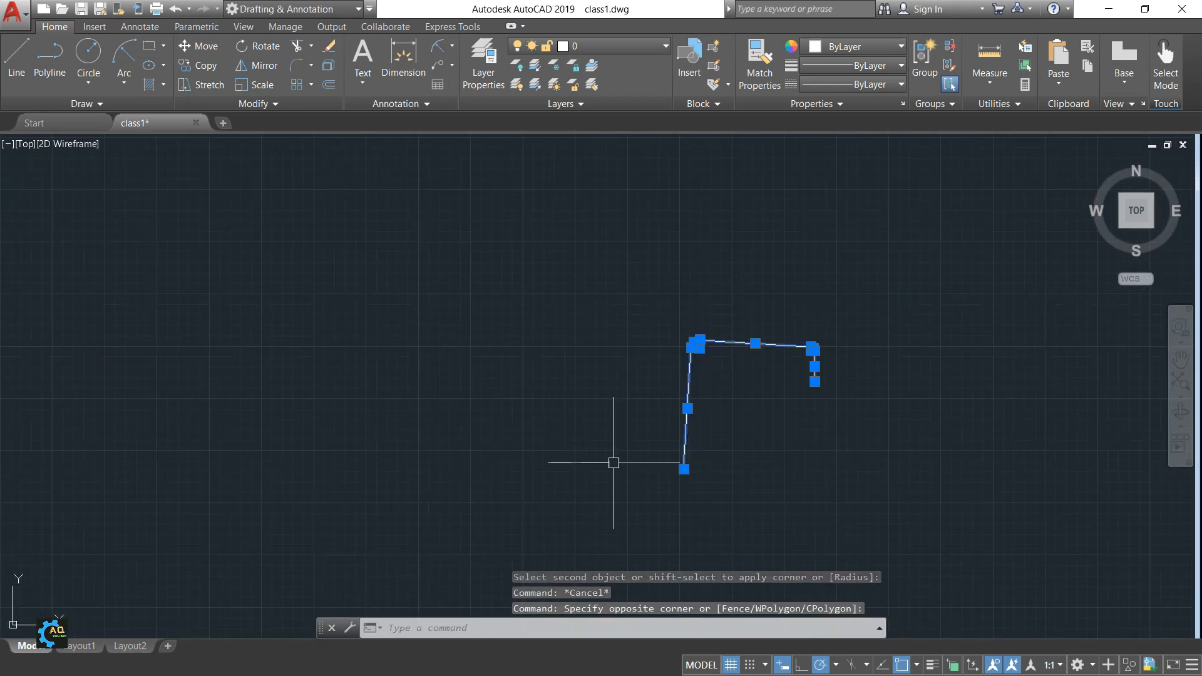
pyautogui.press('Delete')
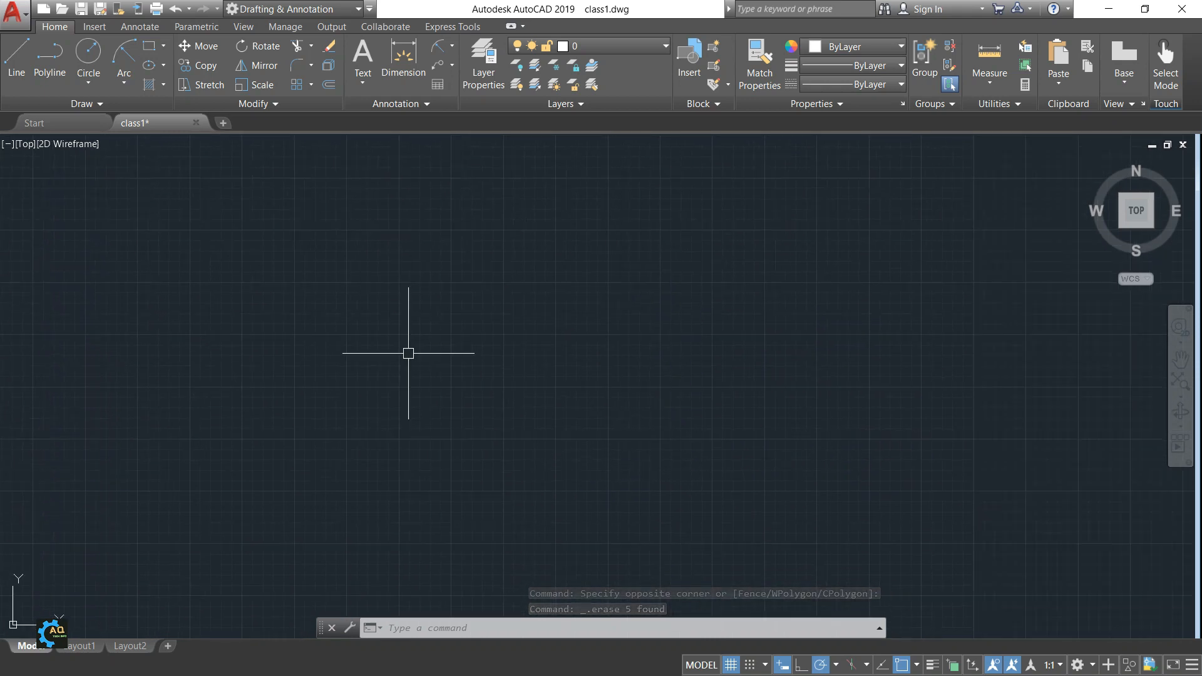
pyautogui.scroll(2, 462, 345)
pyautogui.press('F10')
pyautogui.moveTo(438, 314); pyautogui.dragTo(438, 314, button='middle')
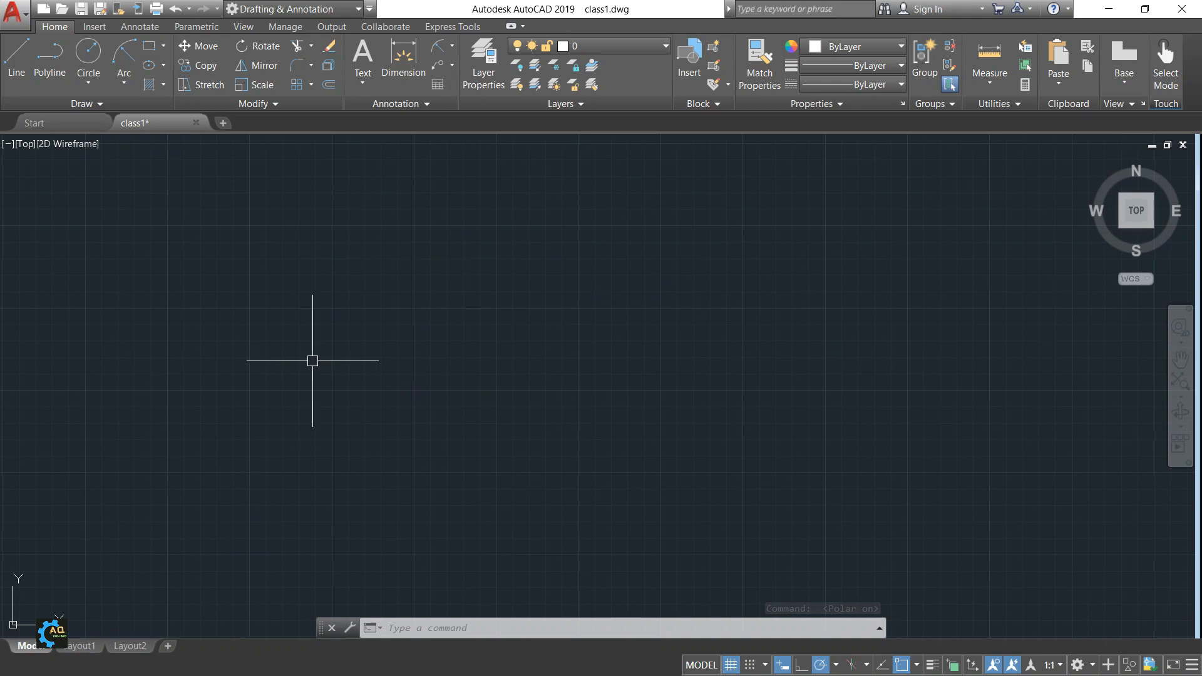
# Step: Draw a rectangle by two opposite corners in the empty drawing area, wider than it is tall
pyautogui.moveTo(361, 322); pyautogui.dragTo(327, 332, button='middle')
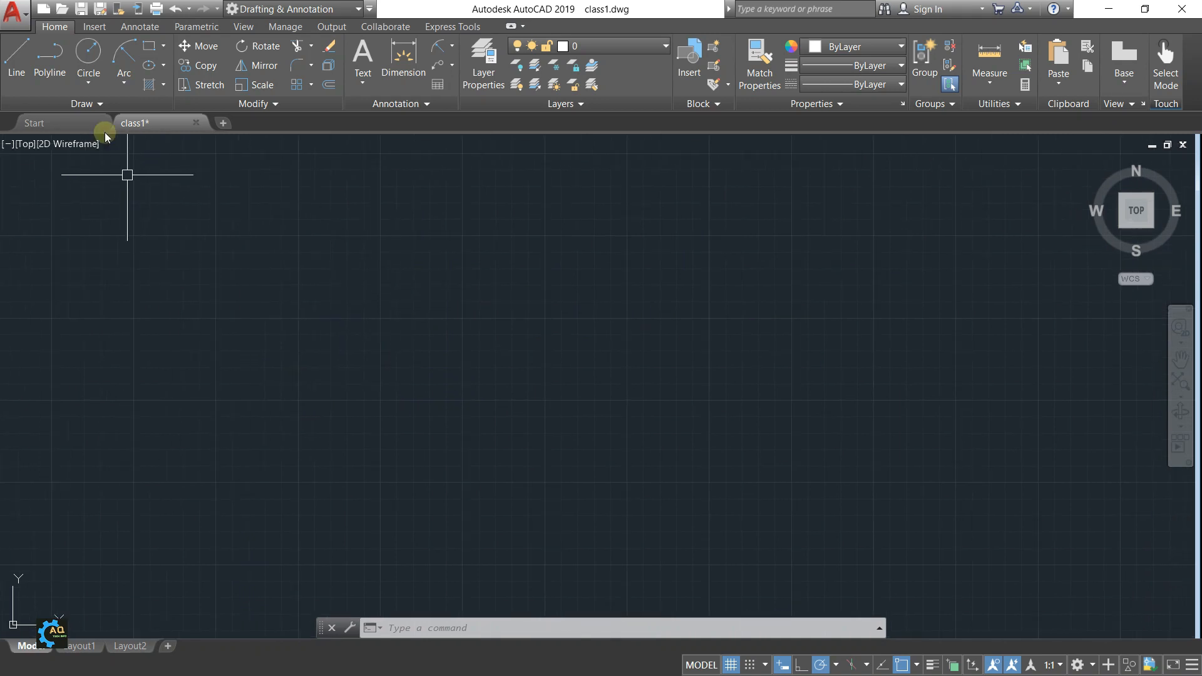
pyautogui.press('Return')
pyautogui.click(374, 298)
pyautogui.click(646, 428)
pyautogui.press('Escape')
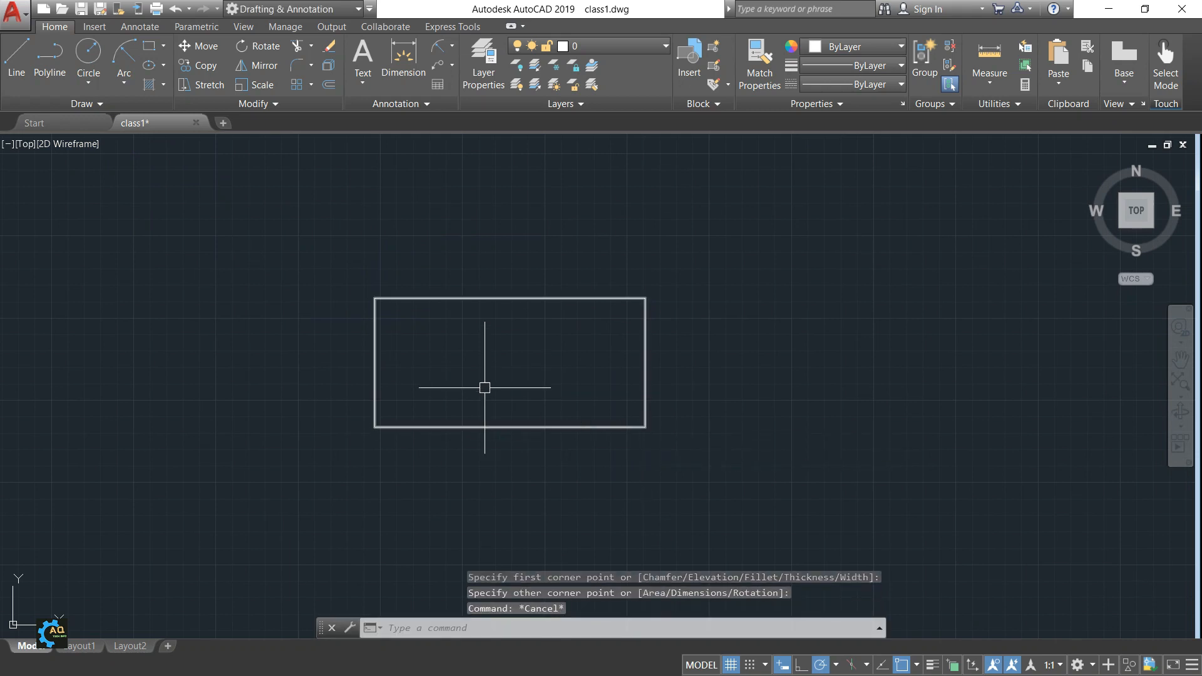
# Step: Fillet the rectangle's upper-left corner with a radius of 10
pyautogui.write('f')
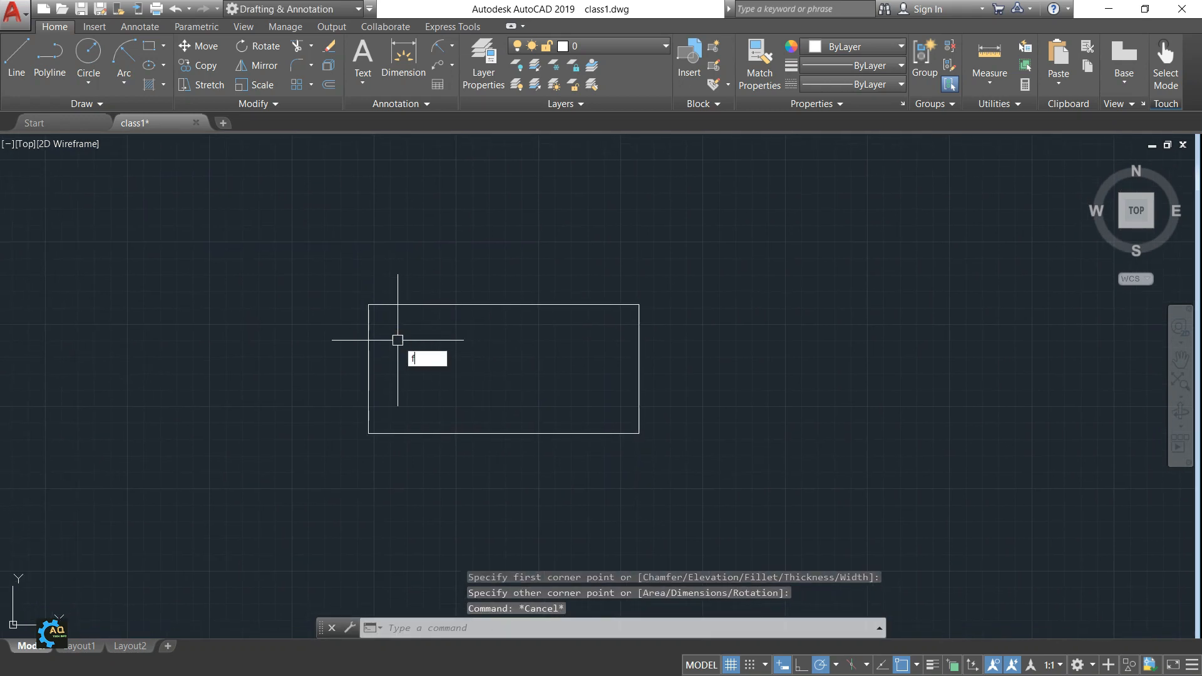
pyautogui.press('Return')
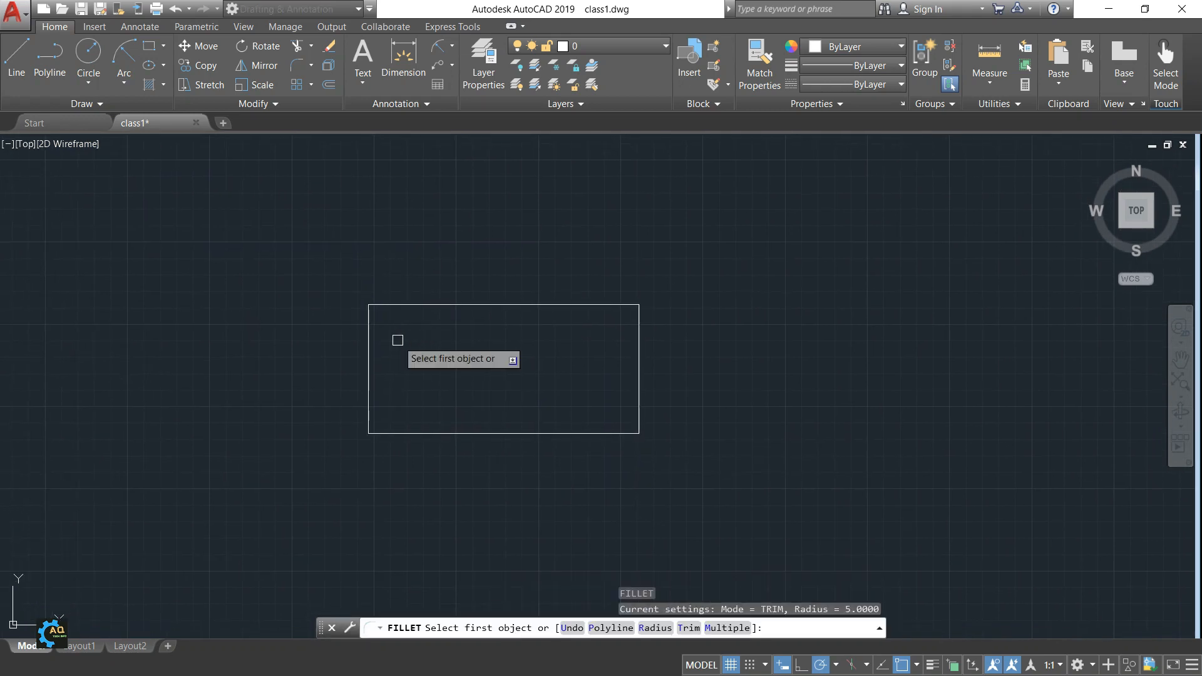
pyautogui.write('r')
pyautogui.press('Return')
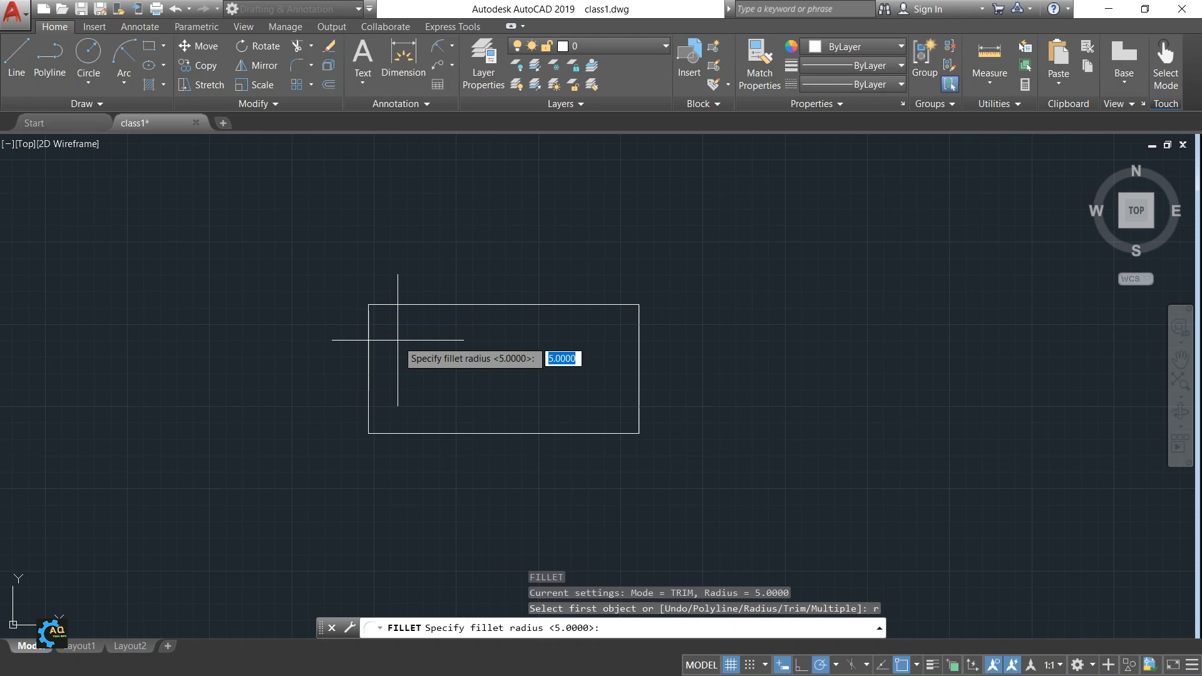
pyautogui.write('10')
pyautogui.press('Return')
pyautogui.click(413, 305)
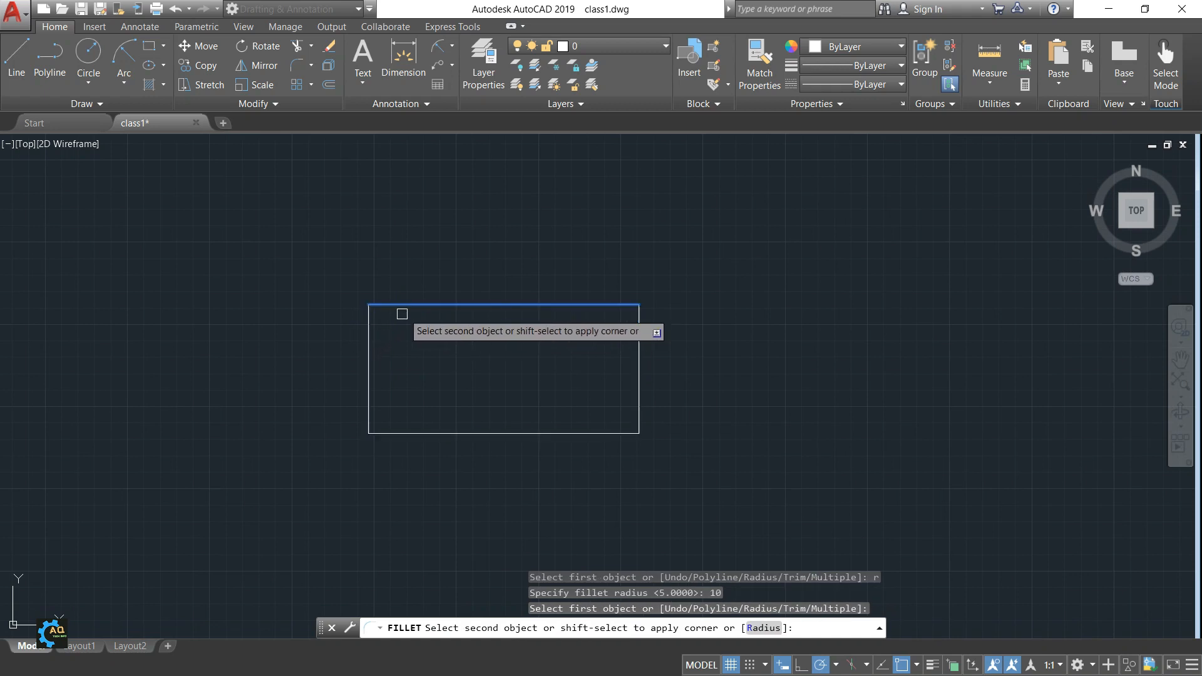
pyautogui.click(371, 357)
pyautogui.scroll(5, 369, 313)
pyautogui.scroll(-5, 412, 290)
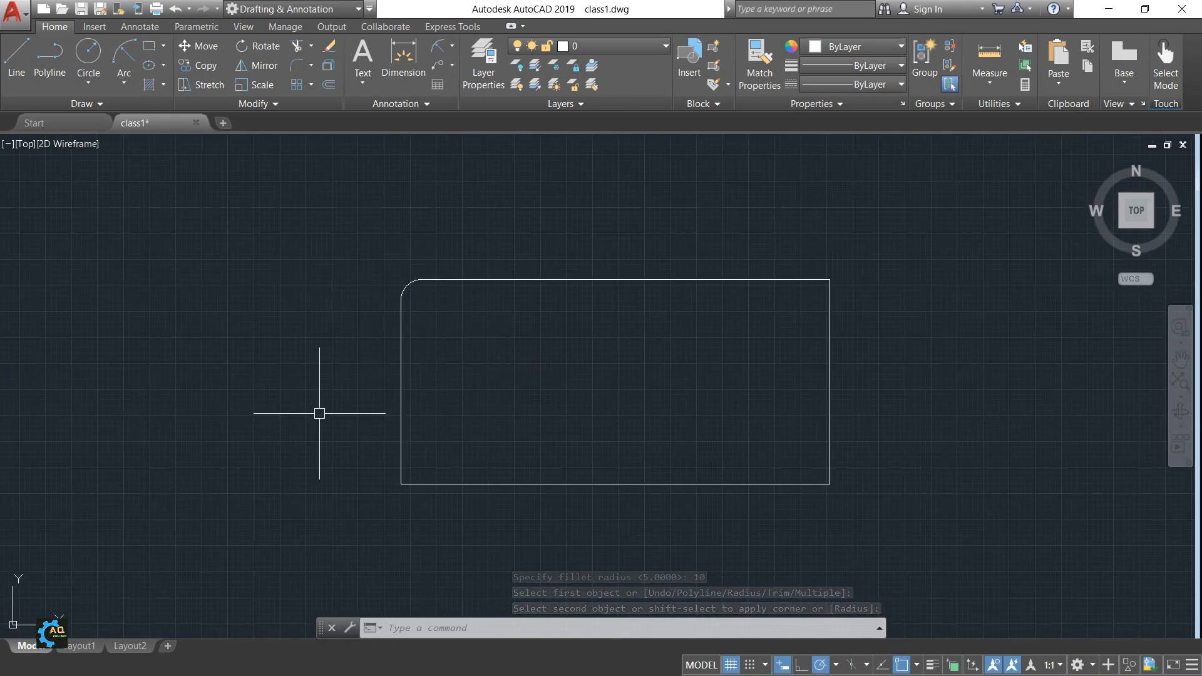
# Step: Fillet the rectangle's upper-right corner, accepting the radius of 10
pyautogui.moveTo(595, 403); pyautogui.dragTo(518, 404, button='middle')
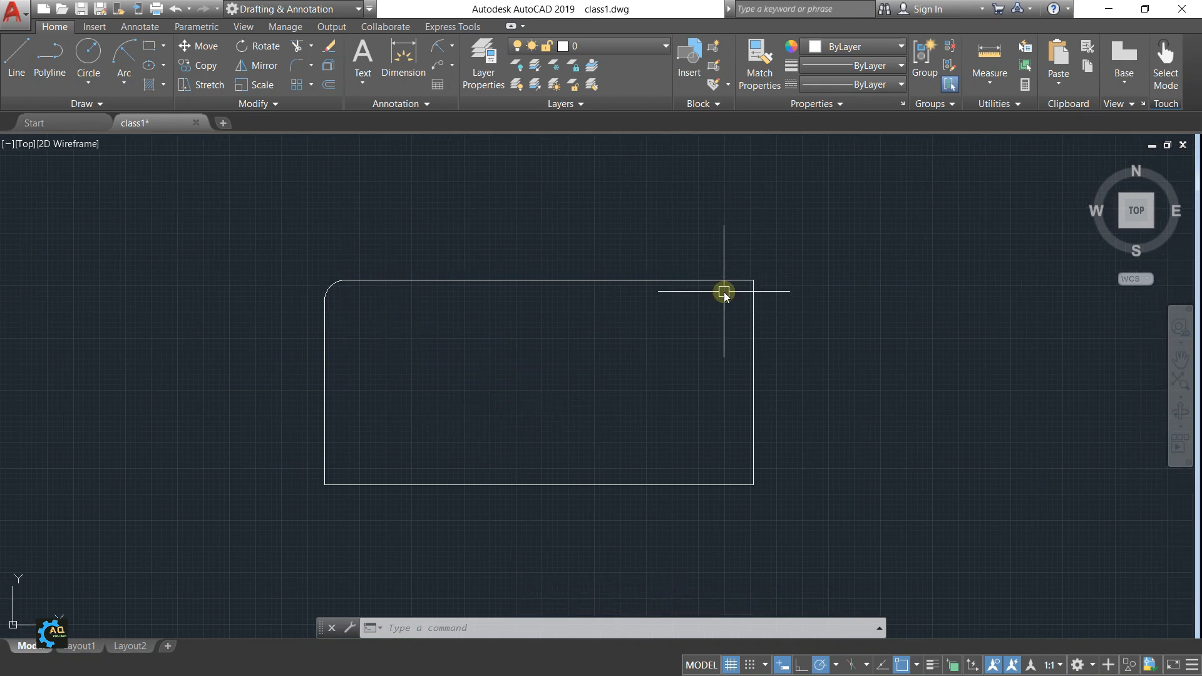
pyautogui.write('f')
pyautogui.press('Return')
pyautogui.write('r')
pyautogui.press('Return')
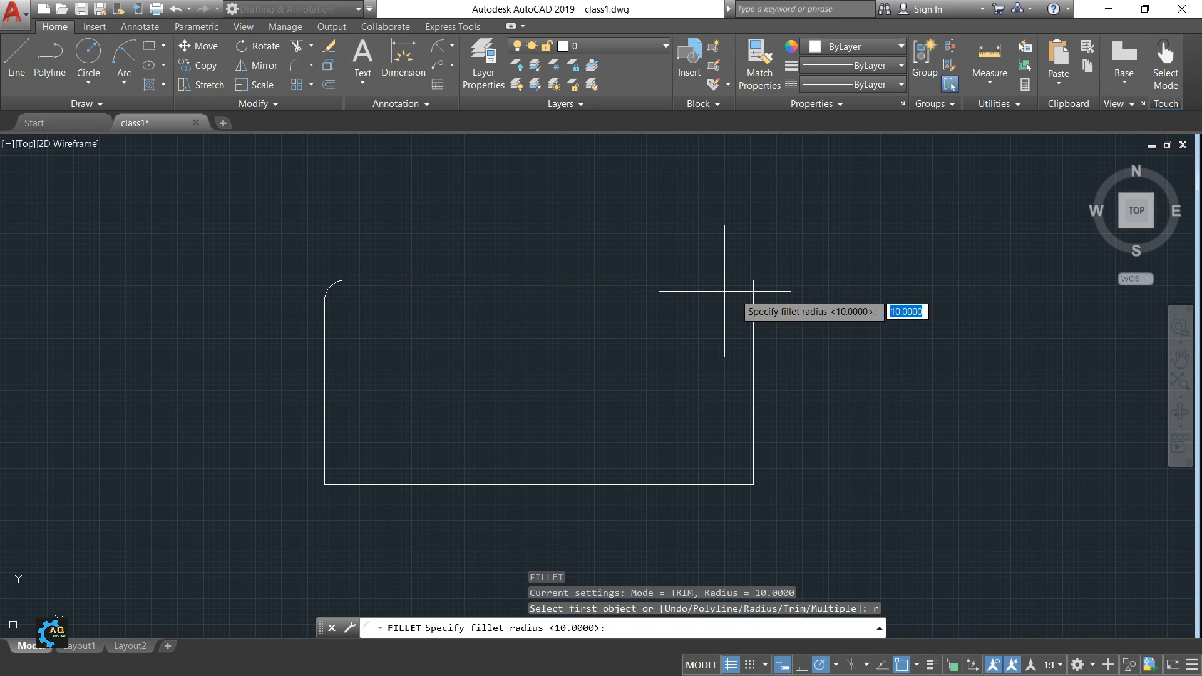
pyautogui.press('Return')
pyautogui.click(720, 280)
pyautogui.click(752, 325)
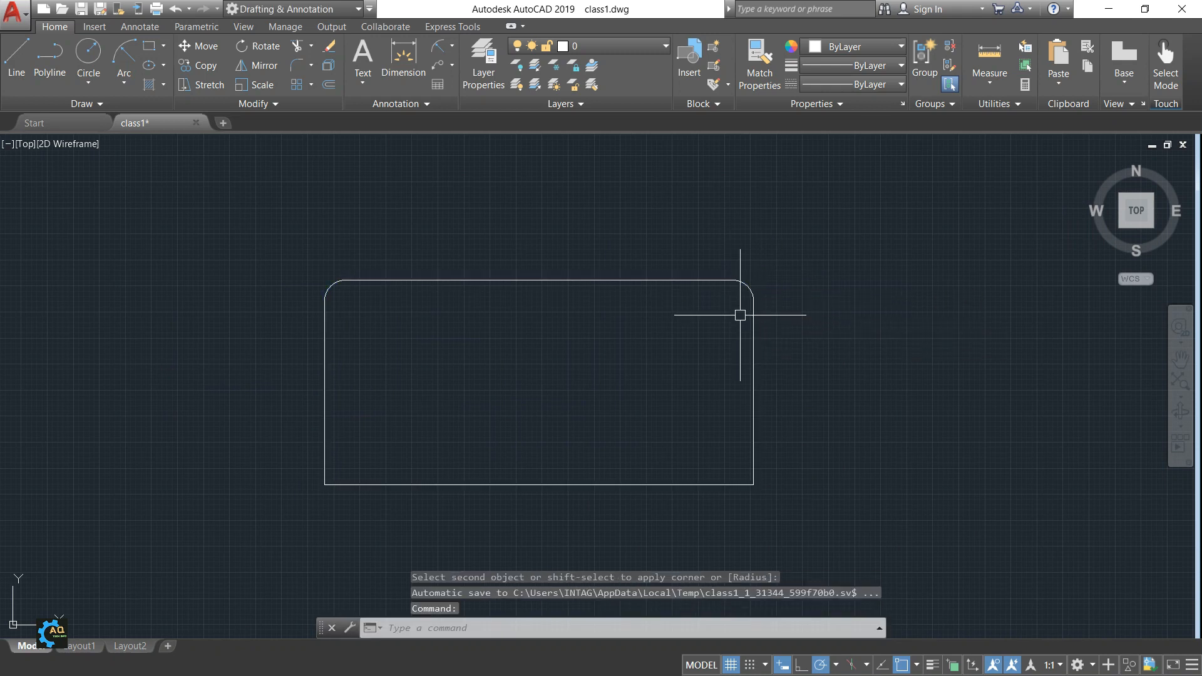
pyautogui.press('Return')
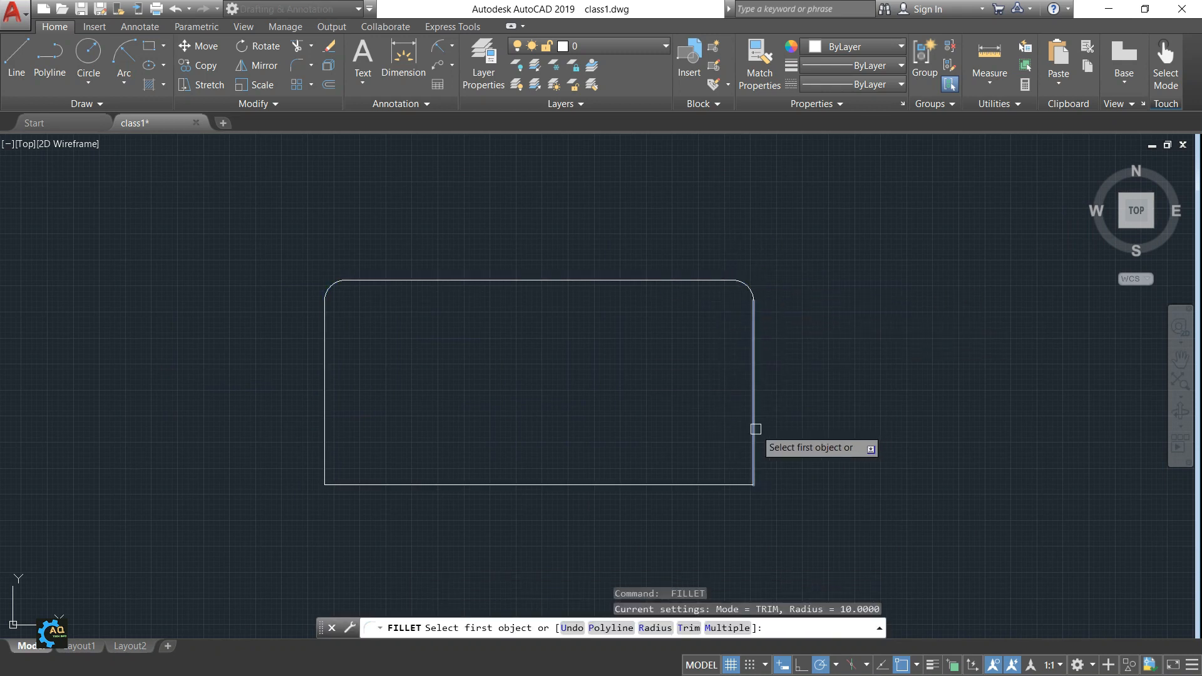
pyautogui.press('Escape')
pyautogui.moveTo(689, 408); pyautogui.dragTo(640, 408, button='middle')
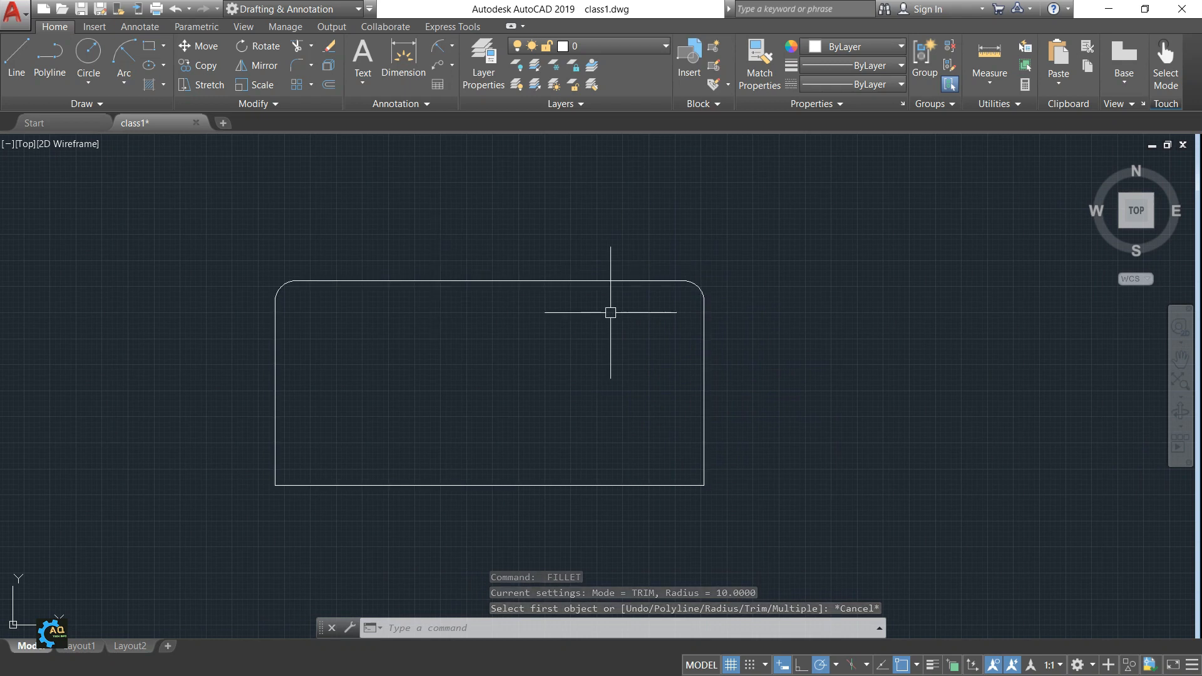
# Step: Undo both corner fillets to restore the plain rectangle
pyautogui.press('F10')
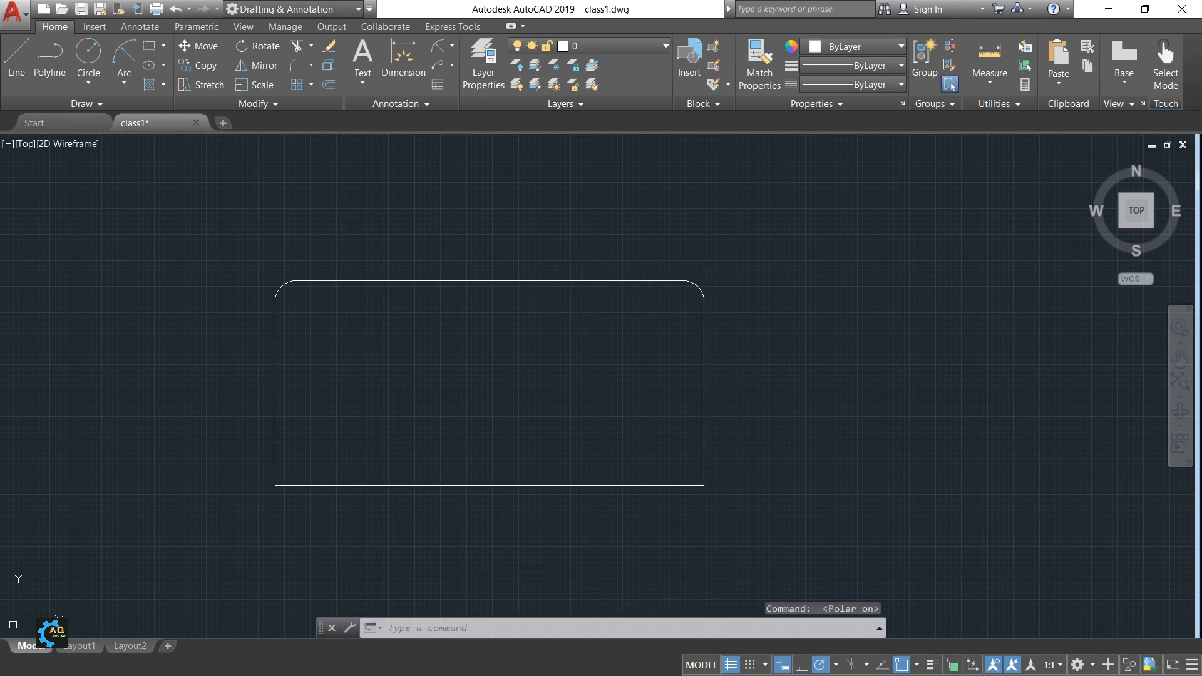
pyautogui.hotkey('ctrl', 'z')
pyautogui.hotkey('ctrl', 'z')
pyautogui.hotkey('ctrl', 'z')
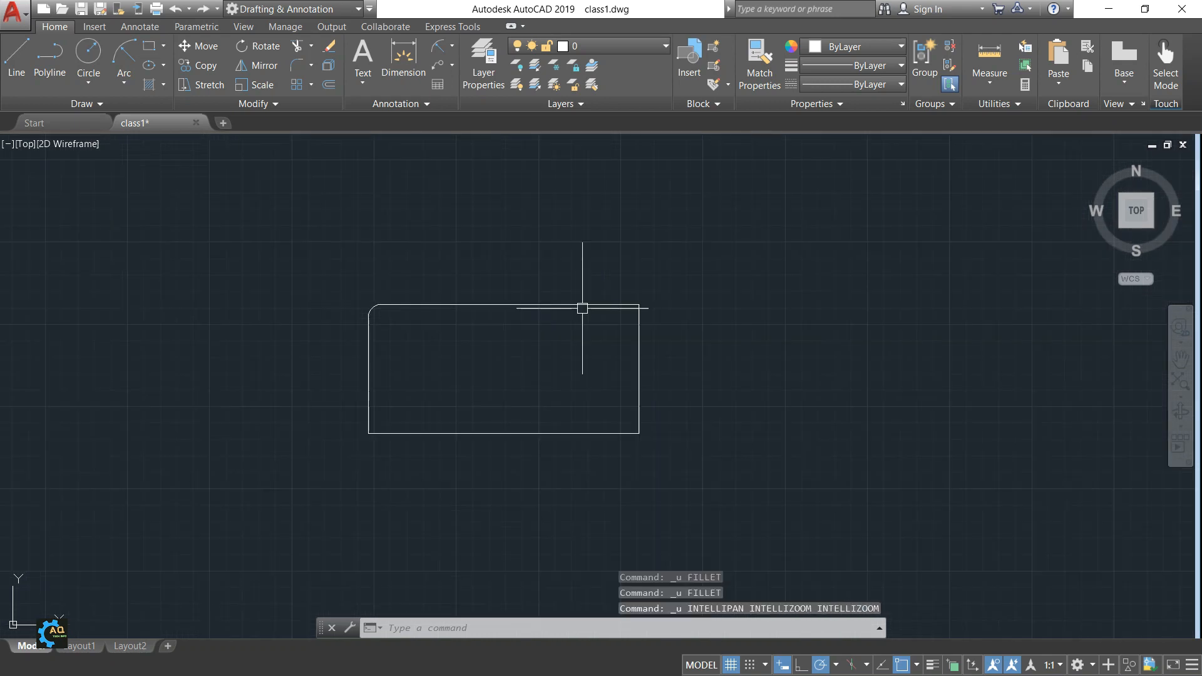
pyautogui.hotkey('ctrl', 'z')
# Step: Start a Fillet with a radius of 20 and the Multiple option, and round the rectangle's upper-left corner
pyautogui.moveTo(419, 339); pyautogui.dragTo(397, 331, button='middle')
pyautogui.scroll(2, 389, 327)
pyautogui.write('f')
pyautogui.press('Return')
pyautogui.write('r')
pyautogui.press('Return')
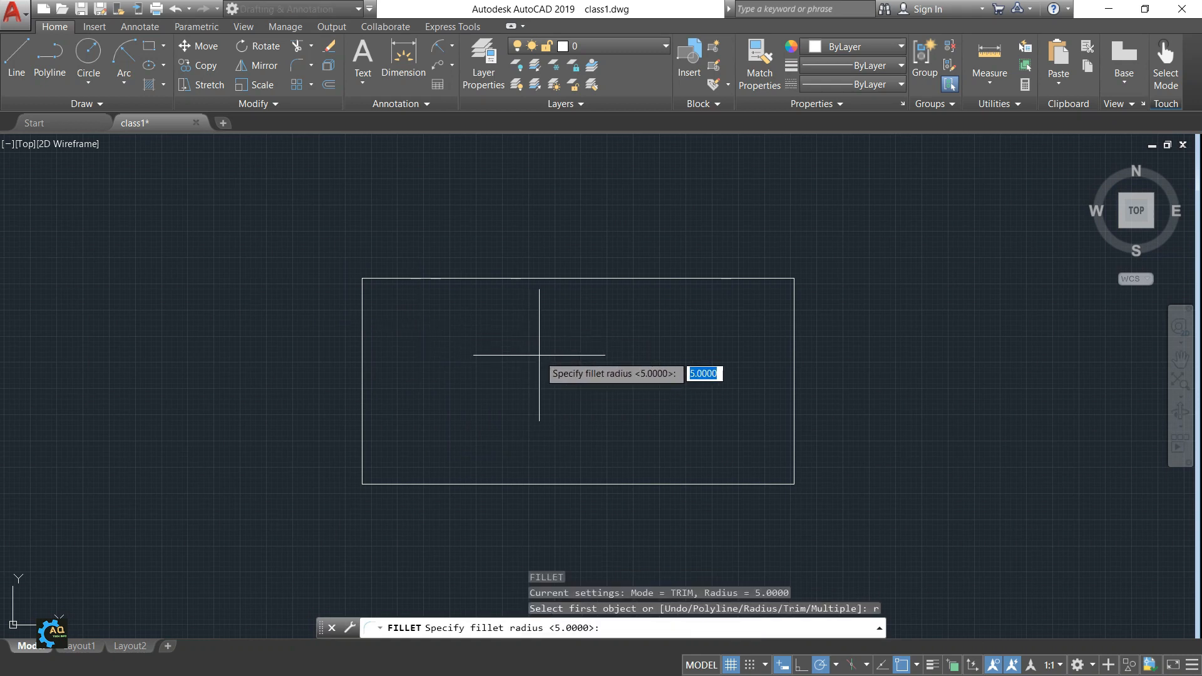
pyautogui.write('20')
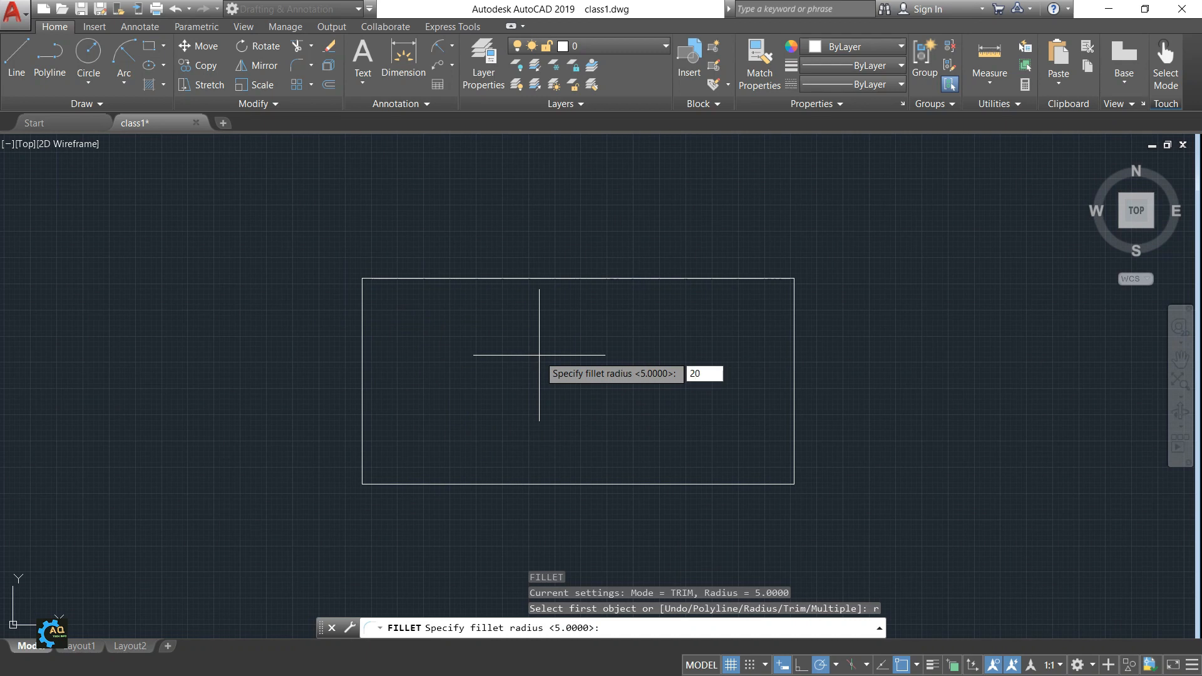
pyautogui.press('Return')
pyautogui.moveTo(631, 370); pyautogui.dragTo(597, 371, button='middle')
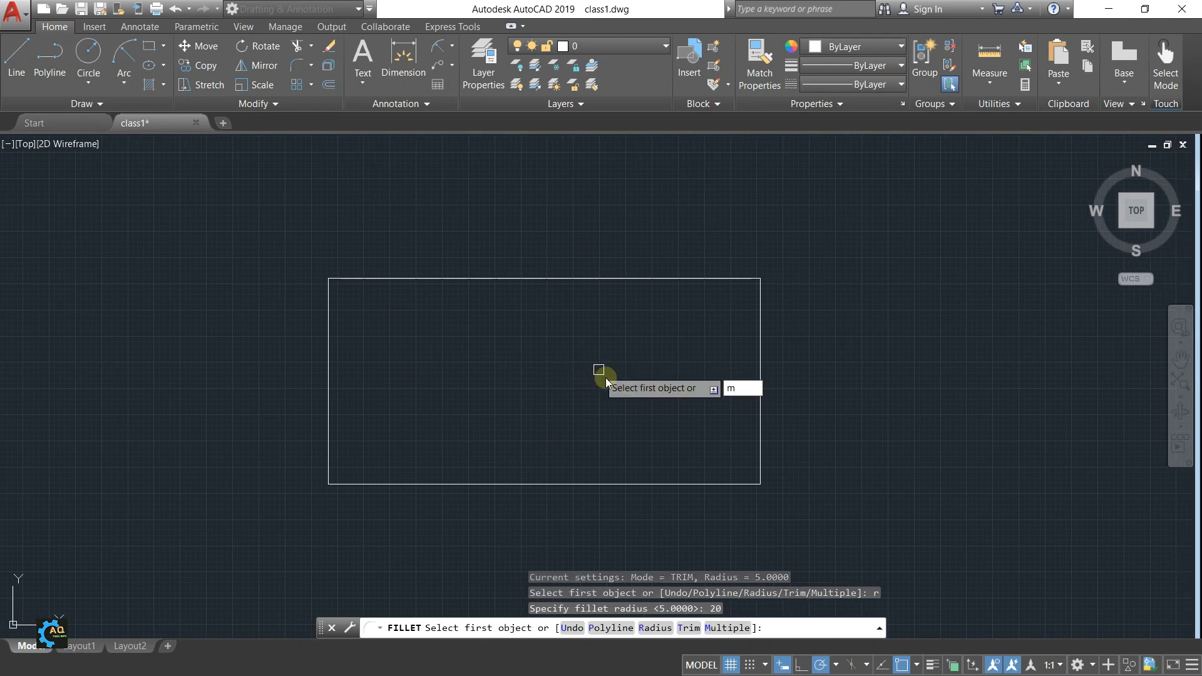
pyautogui.write('m')
pyautogui.press('Return')
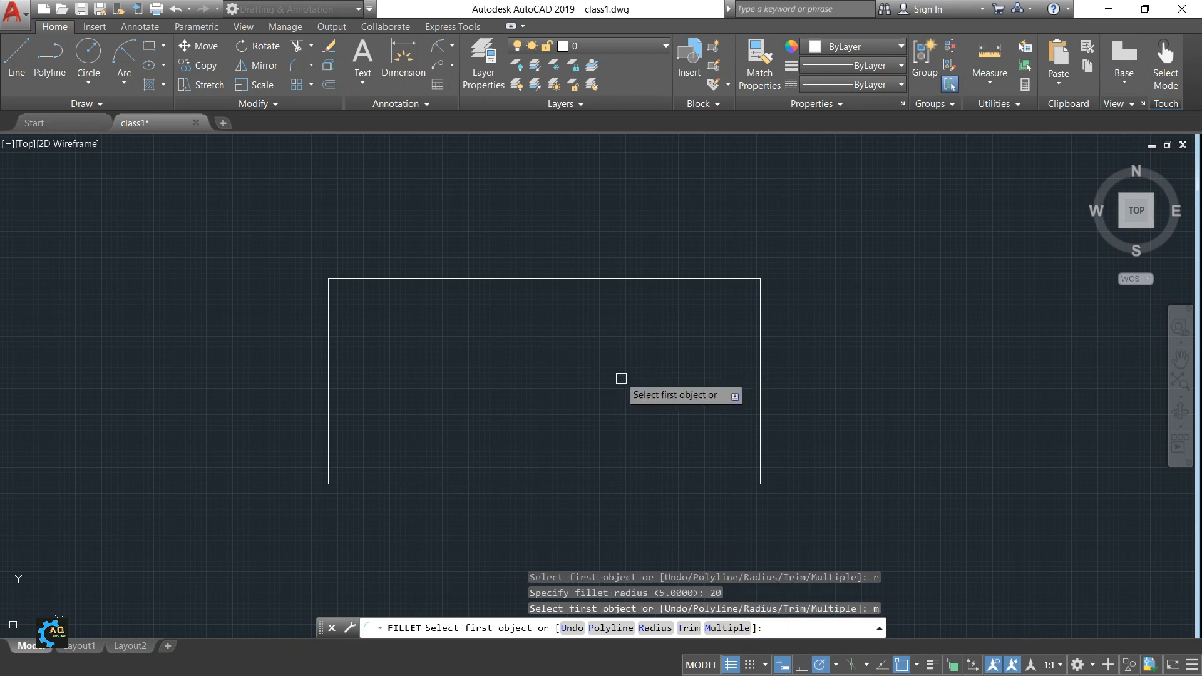
pyautogui.click(382, 279)
pyautogui.click(329, 325)
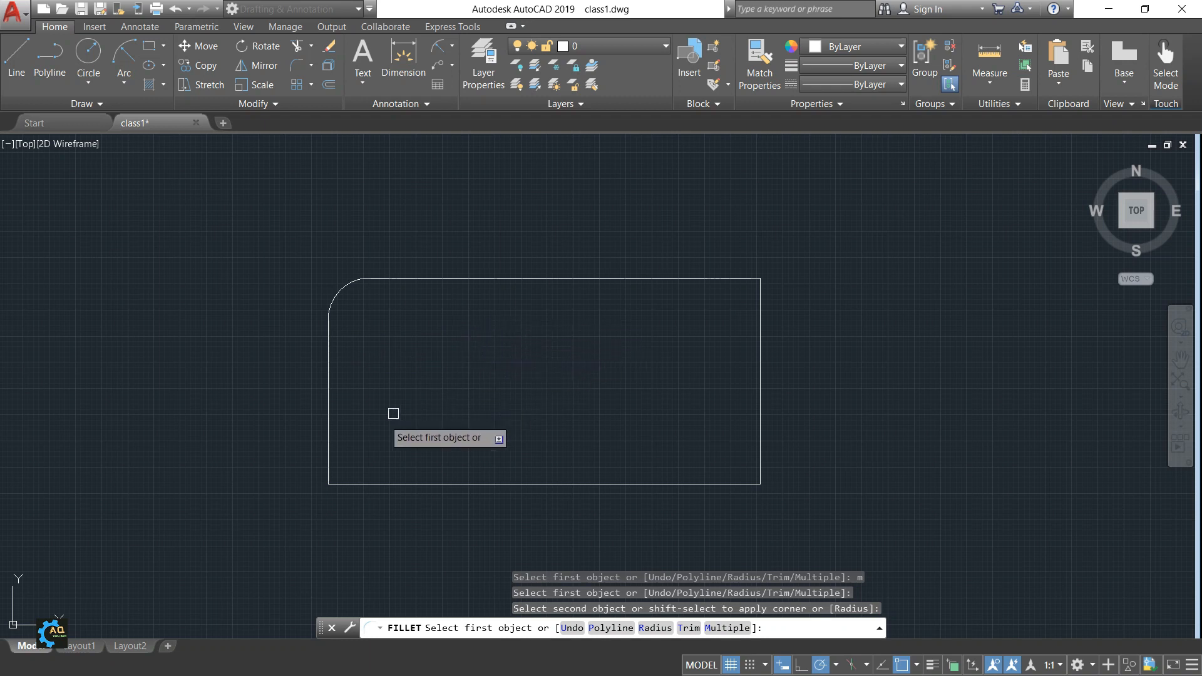
# Step: Round the rectangle's lower-left, lower-right and upper-right corners within the same multiple fillet, and end the command
pyautogui.click(328, 443)
pyautogui.click(389, 481)
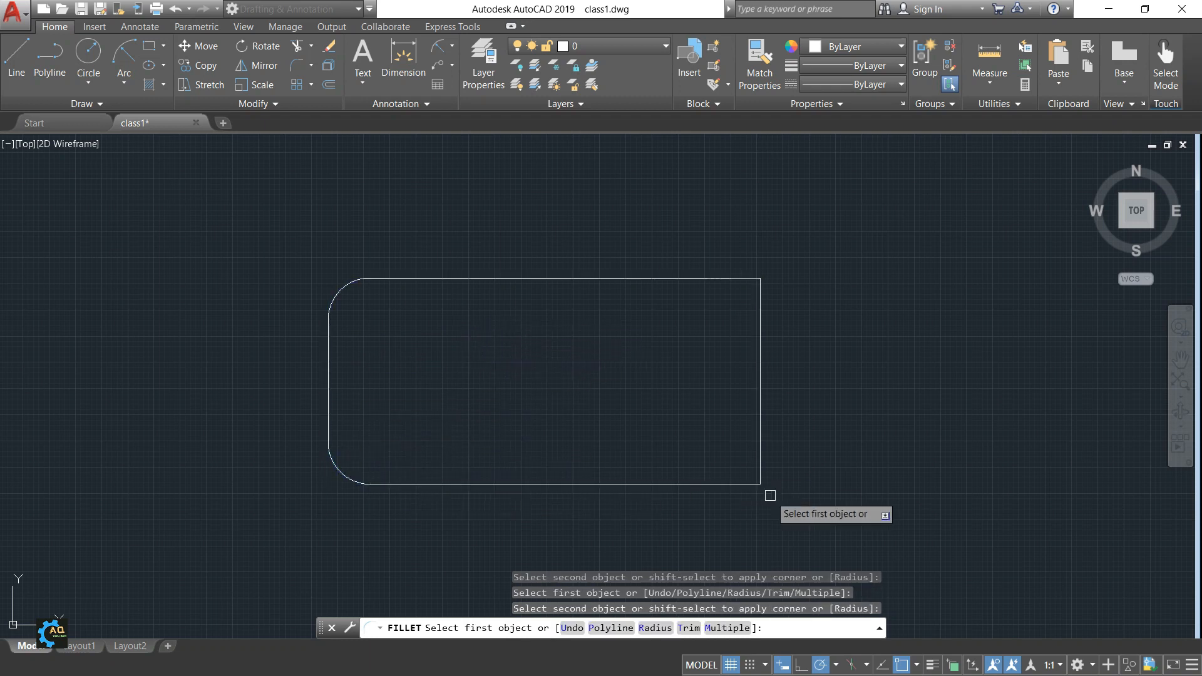
pyautogui.click(727, 483)
pyautogui.click(758, 438)
pyautogui.click(730, 278)
pyautogui.click(759, 325)
pyautogui.moveTo(647, 434)
pyautogui.mouseDown(button='middle')
pyautogui.moveTo(674, 381)
pyautogui.moveTo(537, 394)
pyautogui.moveTo(537, 373)
pyautogui.mouseUp(button='middle')
pyautogui.press('Escape')
pyautogui.scroll(-2, 544, 374)
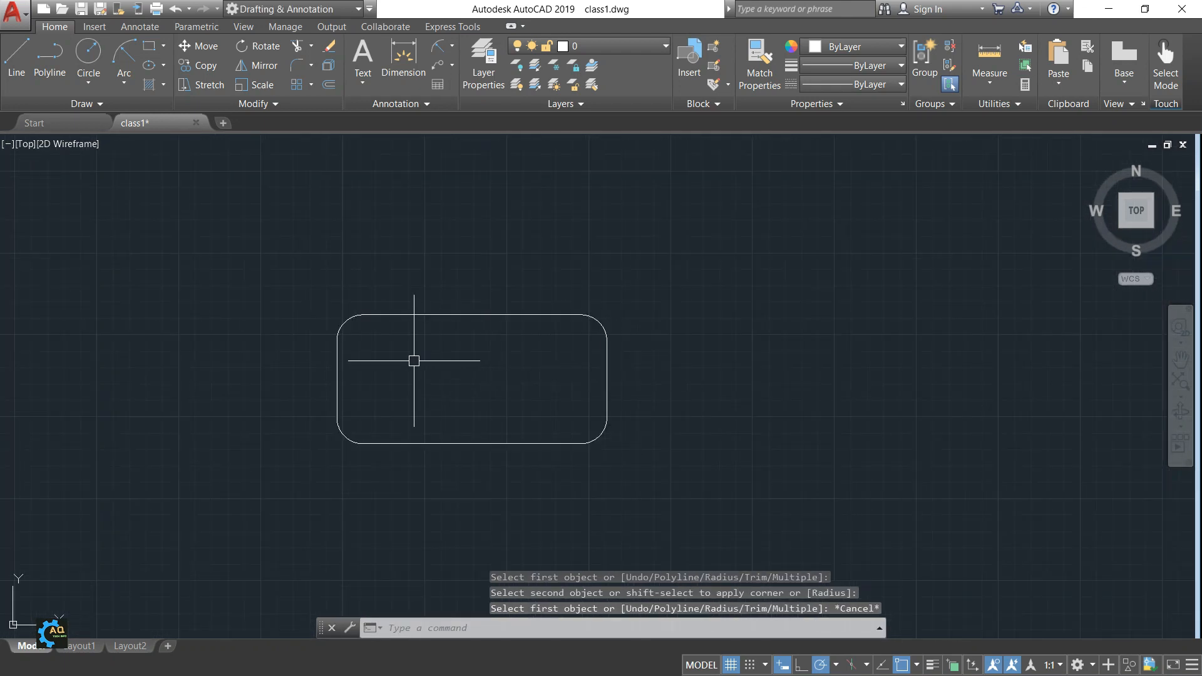
# Step: Draw a second rectangle in the free space to the right of the rounded one
pyautogui.scroll(2, 529, 330)
pyautogui.moveTo(593, 359); pyautogui.dragTo(535, 339, button='middle')
pyautogui.scroll(-2, 535, 340)
pyautogui.moveTo(665, 438); pyautogui.dragTo(583, 443, button='middle')
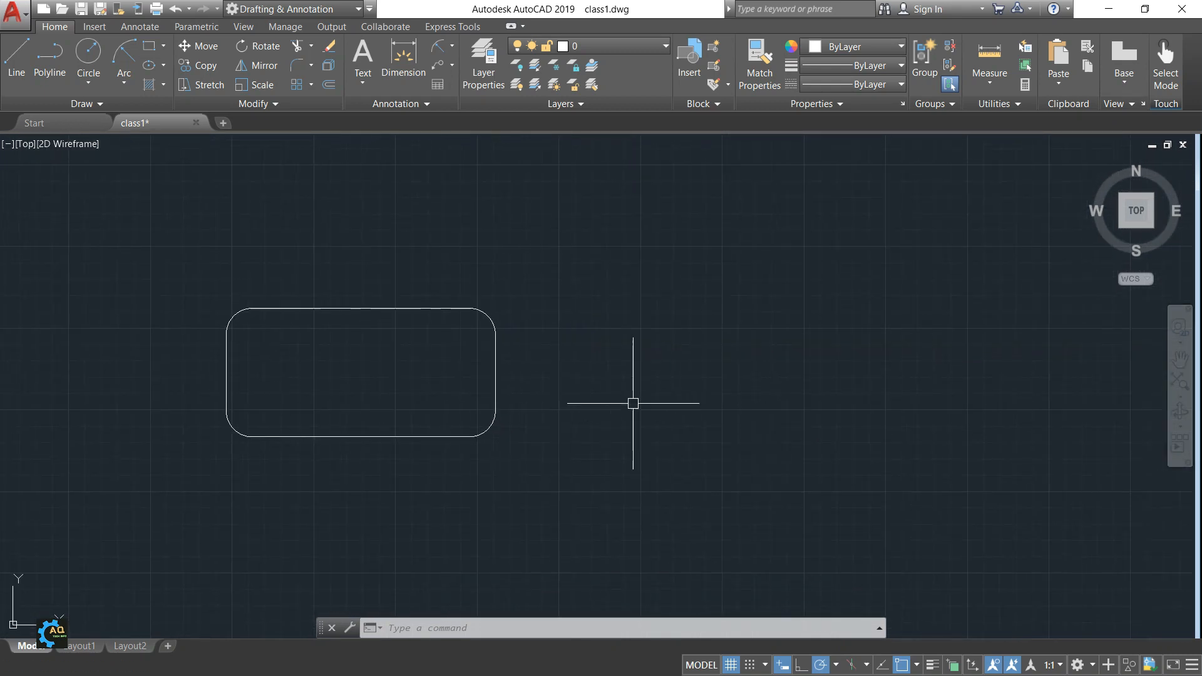
pyautogui.moveTo(663, 432); pyautogui.dragTo(484, 454, button='middle')
pyautogui.moveTo(580, 368); pyautogui.dragTo(498, 396, button='middle')
pyautogui.press('Return')
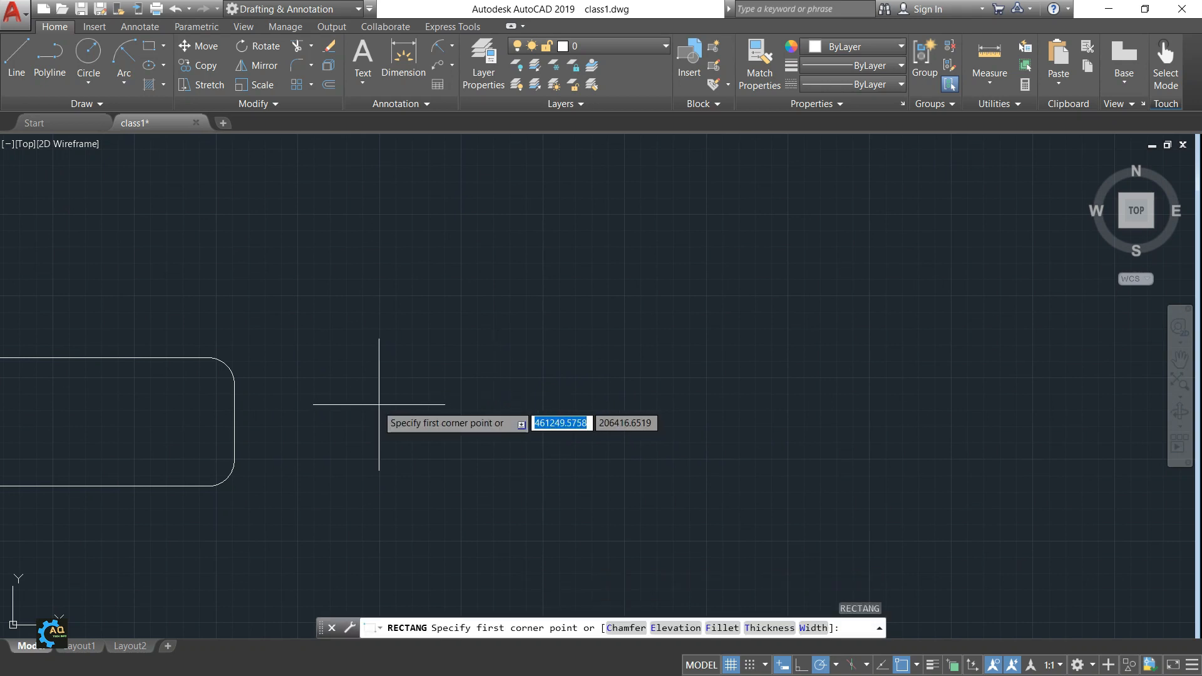
pyautogui.click(320, 370)
pyautogui.click(546, 464)
# Step: Compare the sharp upper-left corner of the new rectangle with the filleted corner of the first one up close
pyautogui.moveTo(391, 395); pyautogui.dragTo(549, 321, button='middle')
pyautogui.scroll(4, 473, 340)
pyautogui.moveTo(480, 347); pyautogui.dragTo(467, 363, button='middle')
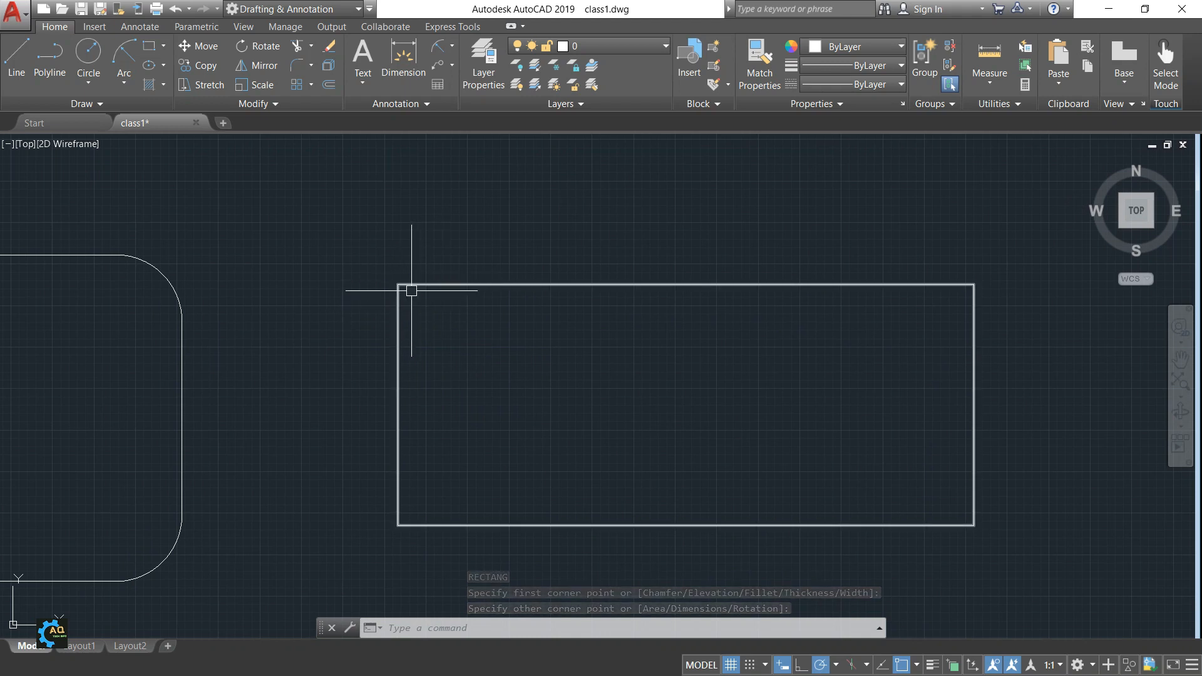
pyautogui.scroll(4, 397, 283)
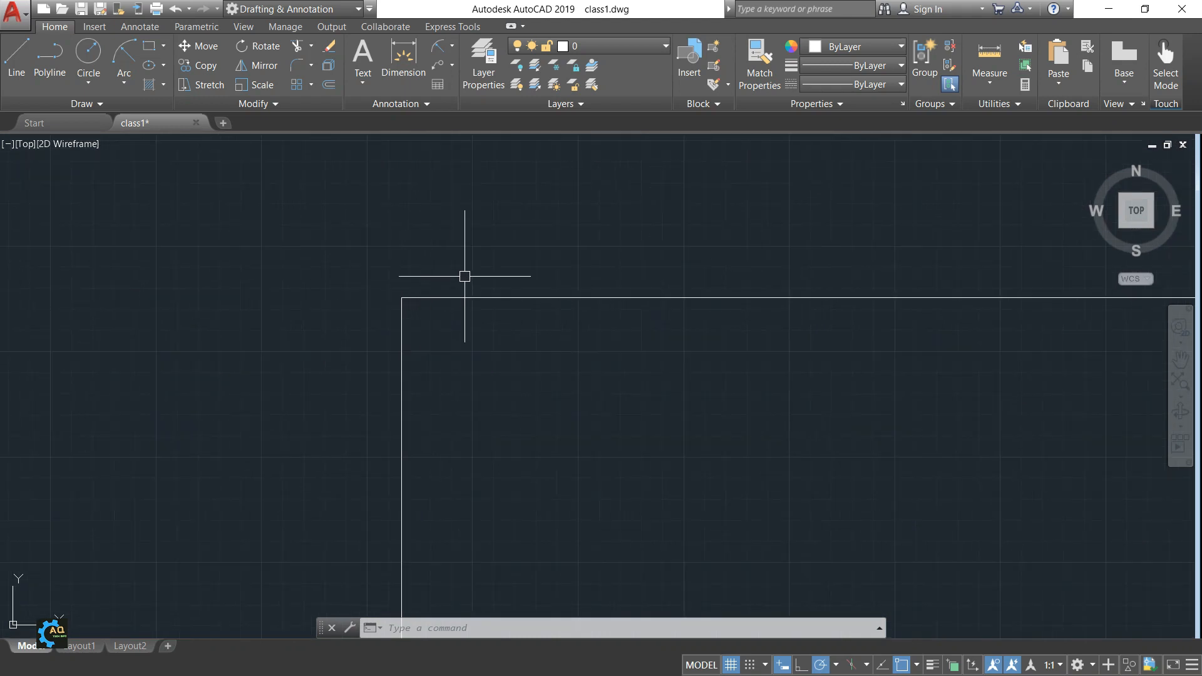
pyautogui.scroll(-4, 456, 337)
pyautogui.scroll(4, 381, 308)
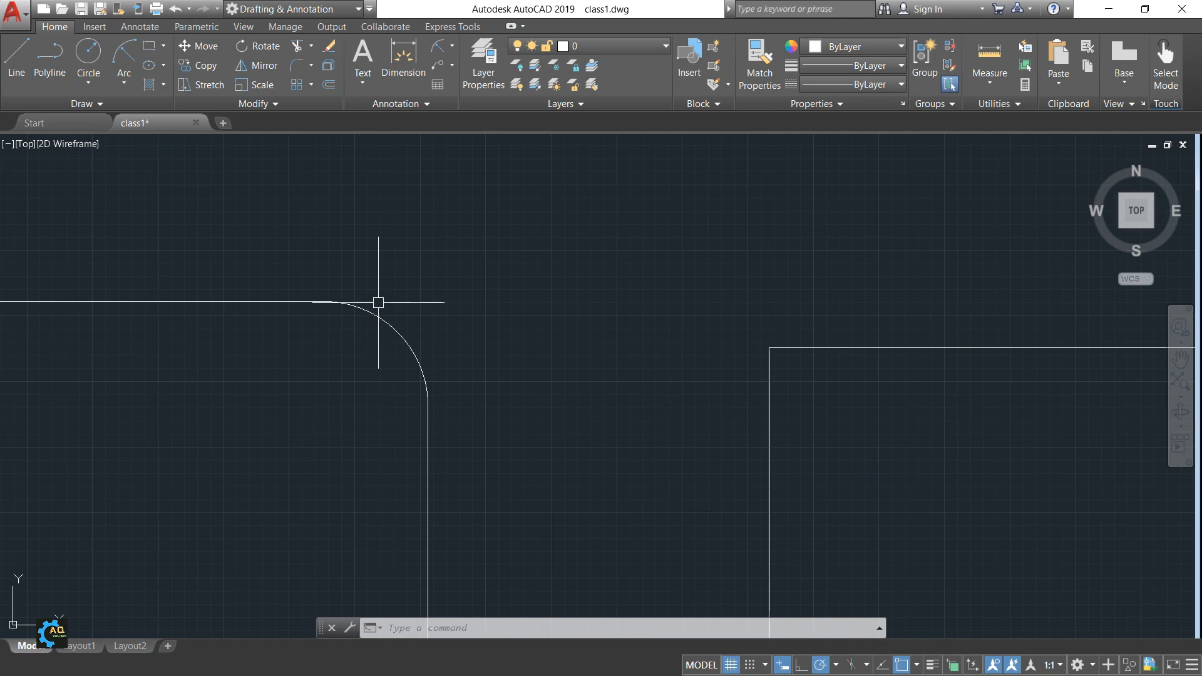
pyautogui.scroll(-4, 607, 349)
pyautogui.moveTo(658, 376); pyautogui.dragTo(593, 365, button='middle')
pyautogui.scroll(5, 565, 369)
pyautogui.scroll(-3, 476, 335)
pyautogui.scroll(-2, 570, 372)
# Step: Fillet the second rectangle's upper-left corner in Trim mode with the current radius
pyautogui.write('f')
pyautogui.press('Return')
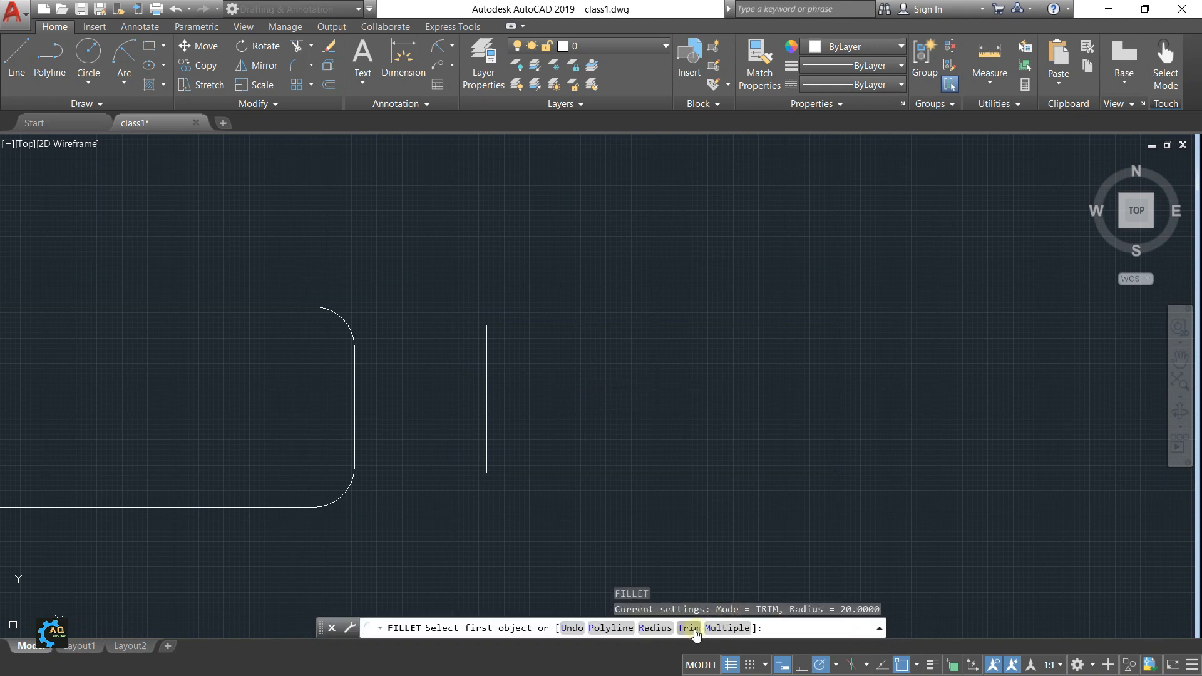
pyautogui.write('t')
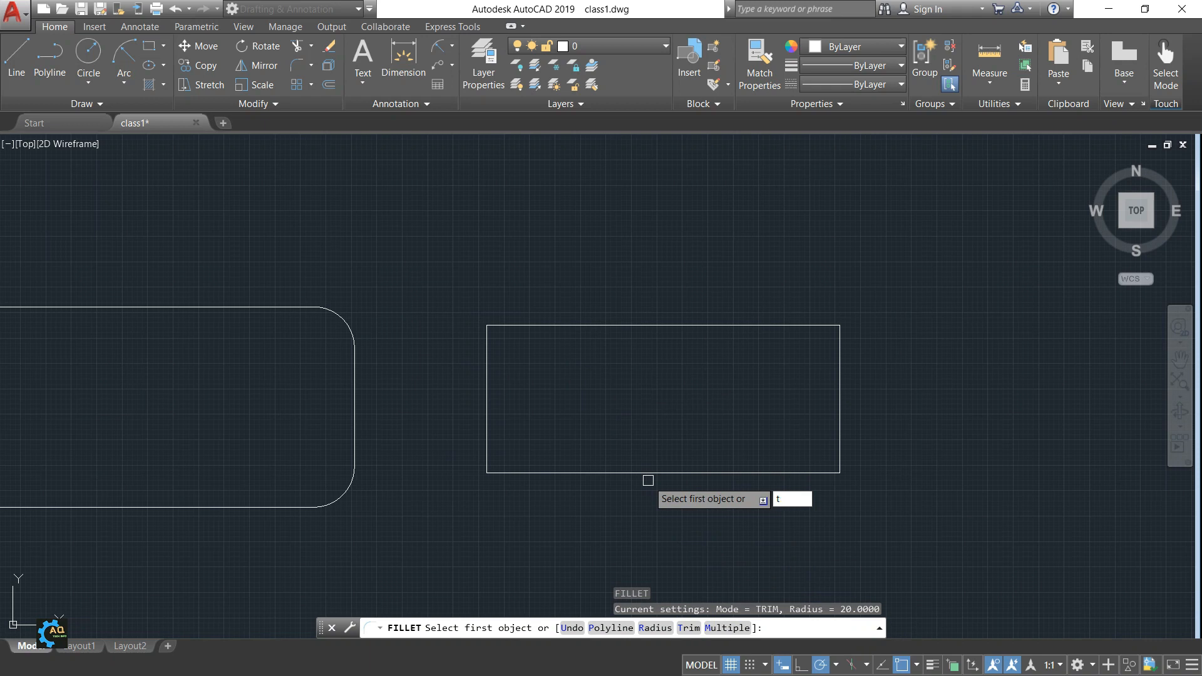
pyautogui.press('Return')
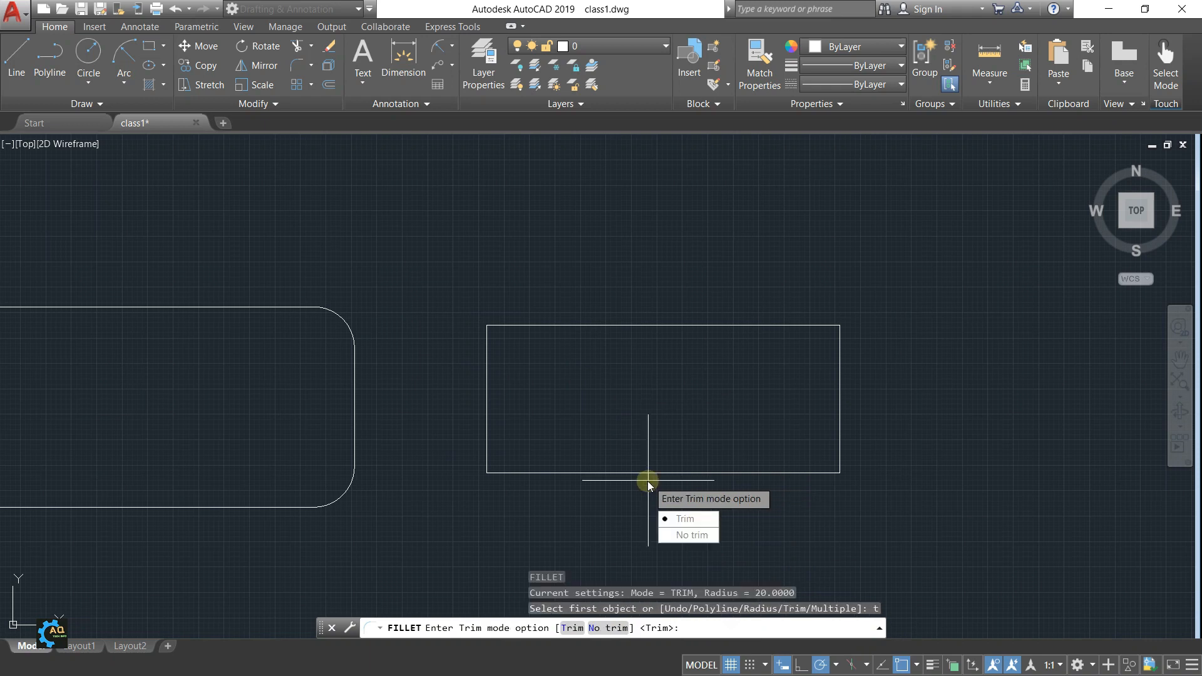
pyautogui.click(682, 520)
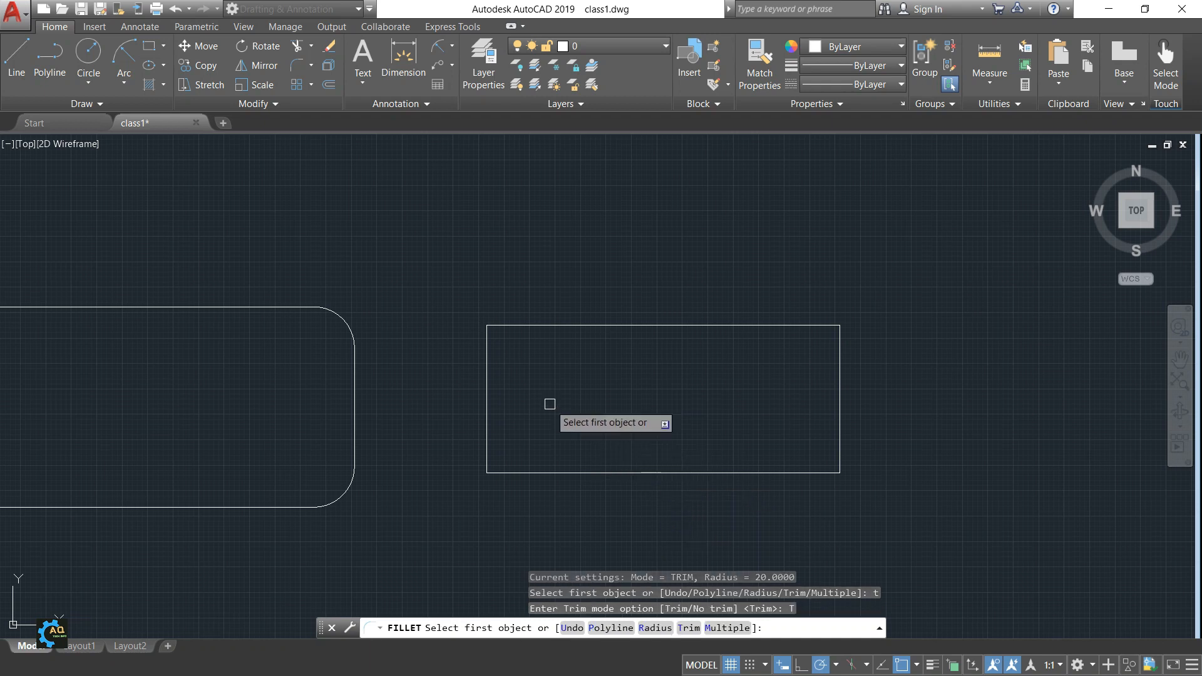
pyautogui.click(520, 327)
pyautogui.click(489, 361)
pyautogui.moveTo(434, 339)
pyautogui.mouseDown(button='middle')
pyautogui.moveTo(462, 347)
pyautogui.moveTo(435, 357)
pyautogui.mouseUp(button='middle')
pyautogui.moveTo(637, 365); pyautogui.dragTo(557, 367, button='middle')
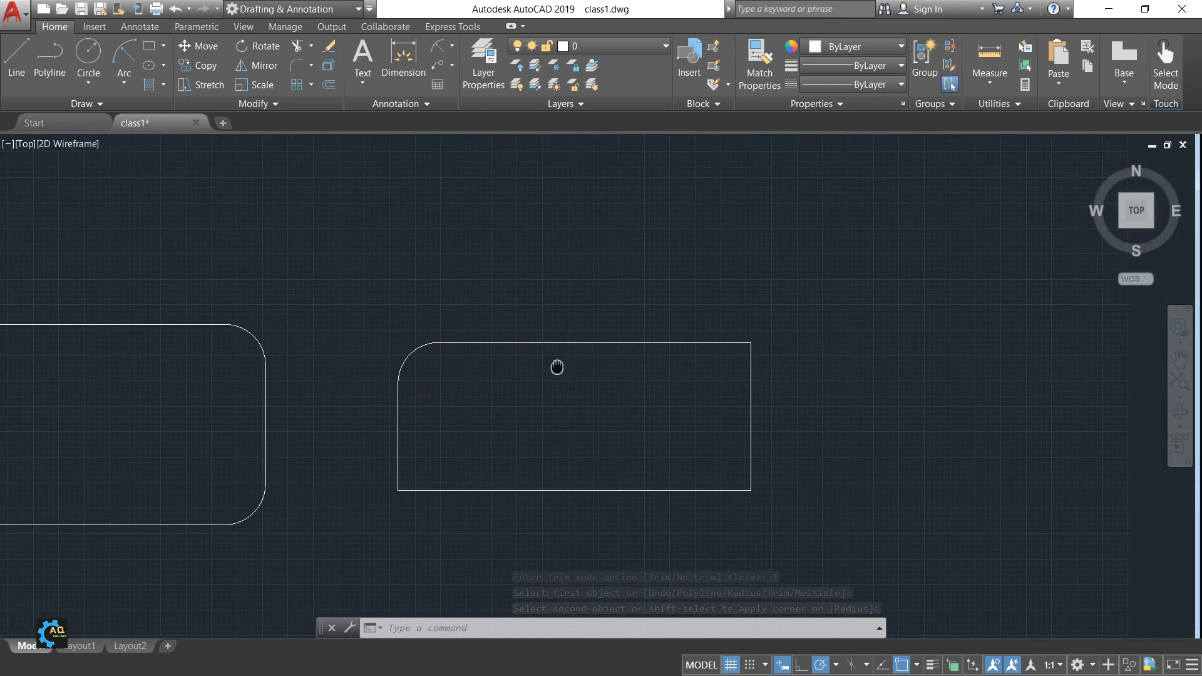
# Step: Fillet the second rectangle's upper-right corner in No trim mode and check the resulting arc up close
pyautogui.press('Return')
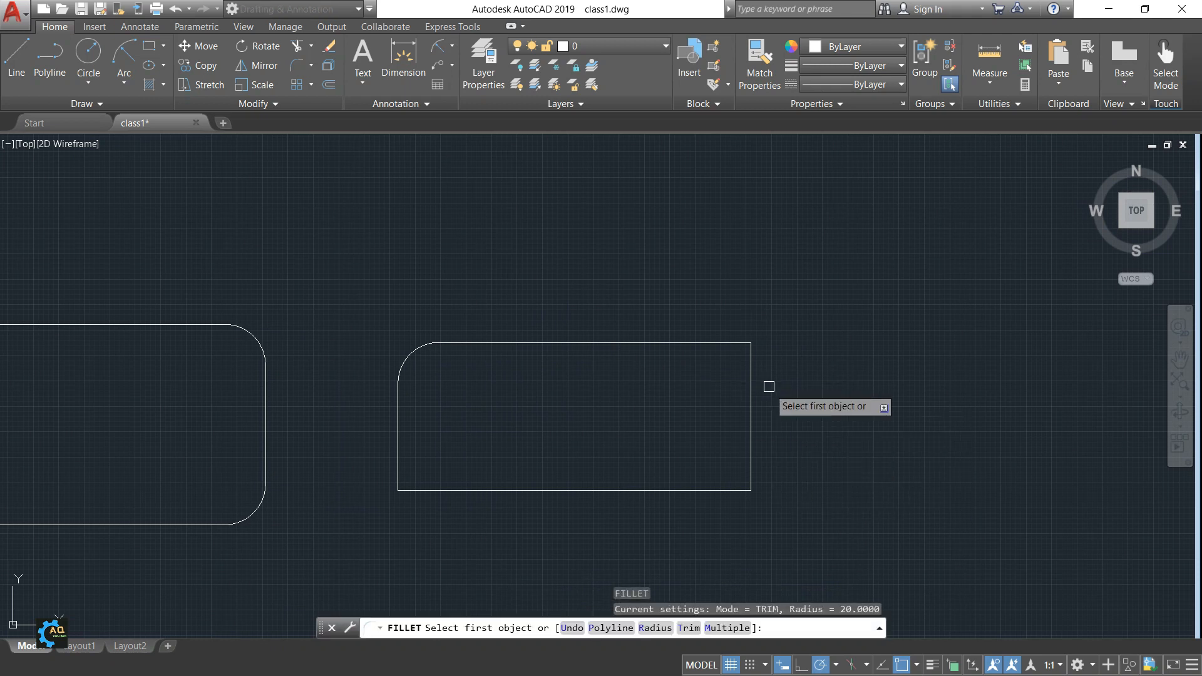
pyautogui.write('t')
pyautogui.press('Return')
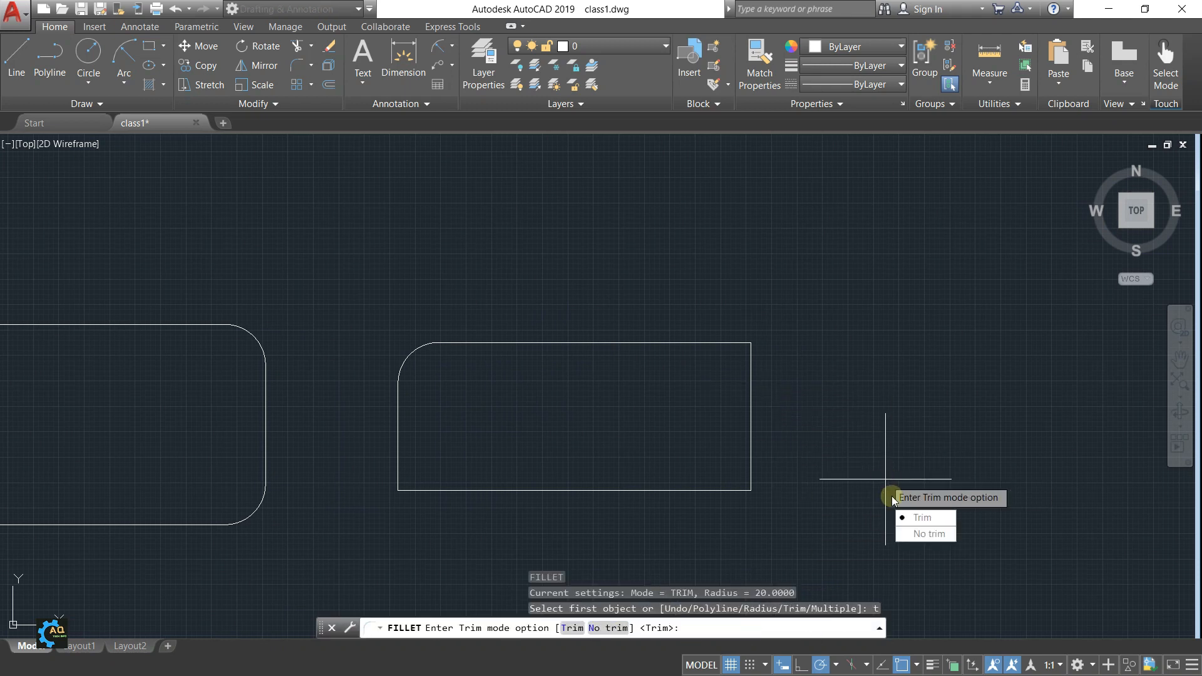
pyautogui.click(927, 536)
pyautogui.click(717, 343)
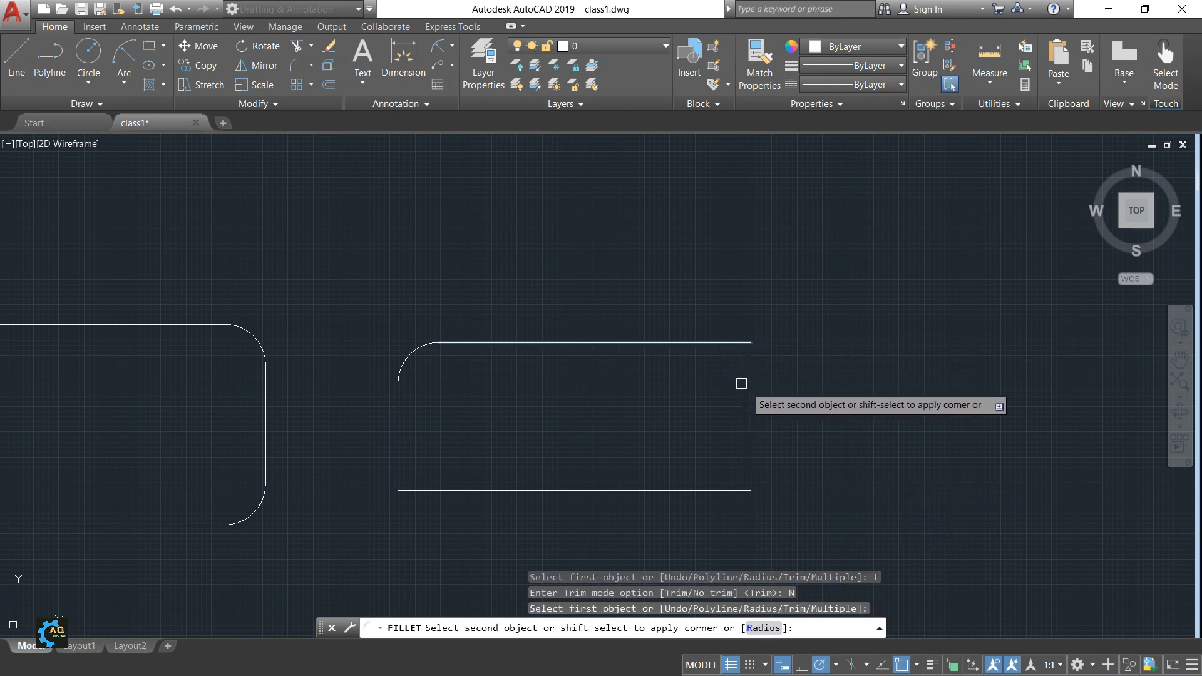
pyautogui.click(750, 392)
pyautogui.press('Escape')
pyautogui.scroll(4, 748, 346)
pyautogui.click(704, 363)
pyautogui.press('Escape')
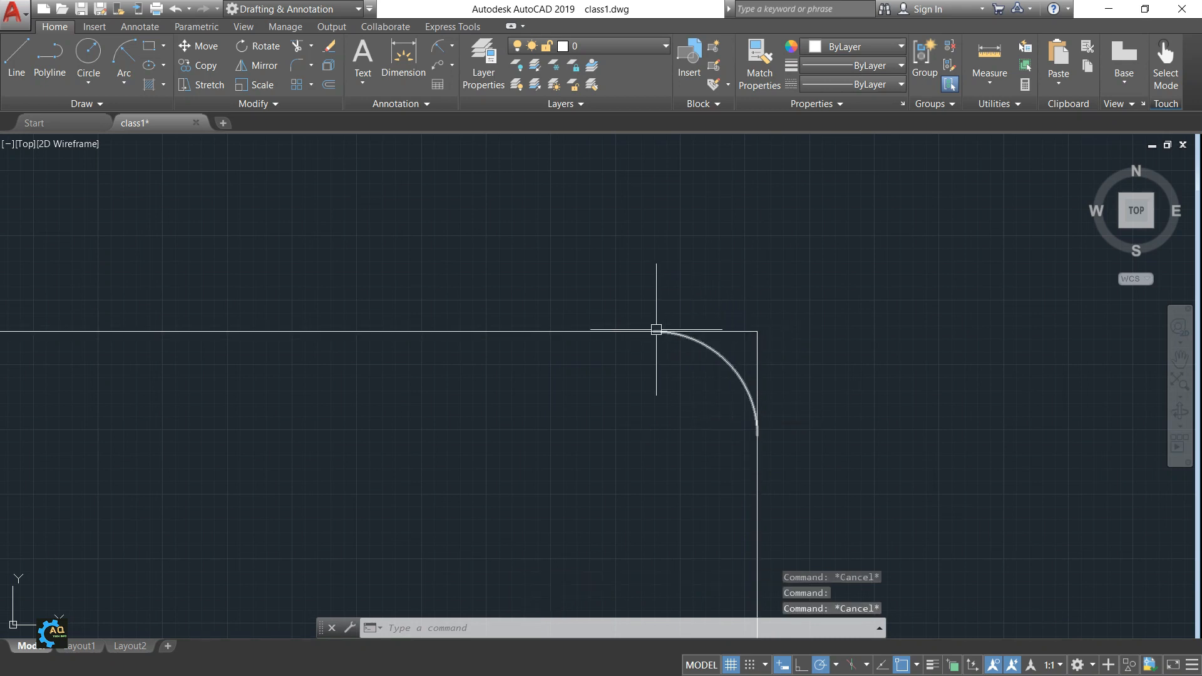
# Step: Examine the untrimmed fillet arc at the second rectangle's upper-right corner and compare it with the trimmed upper-left corner
pyautogui.scroll(-4, 762, 340)
pyautogui.scroll(4, 720, 376)
pyautogui.scroll(3, 698, 352)
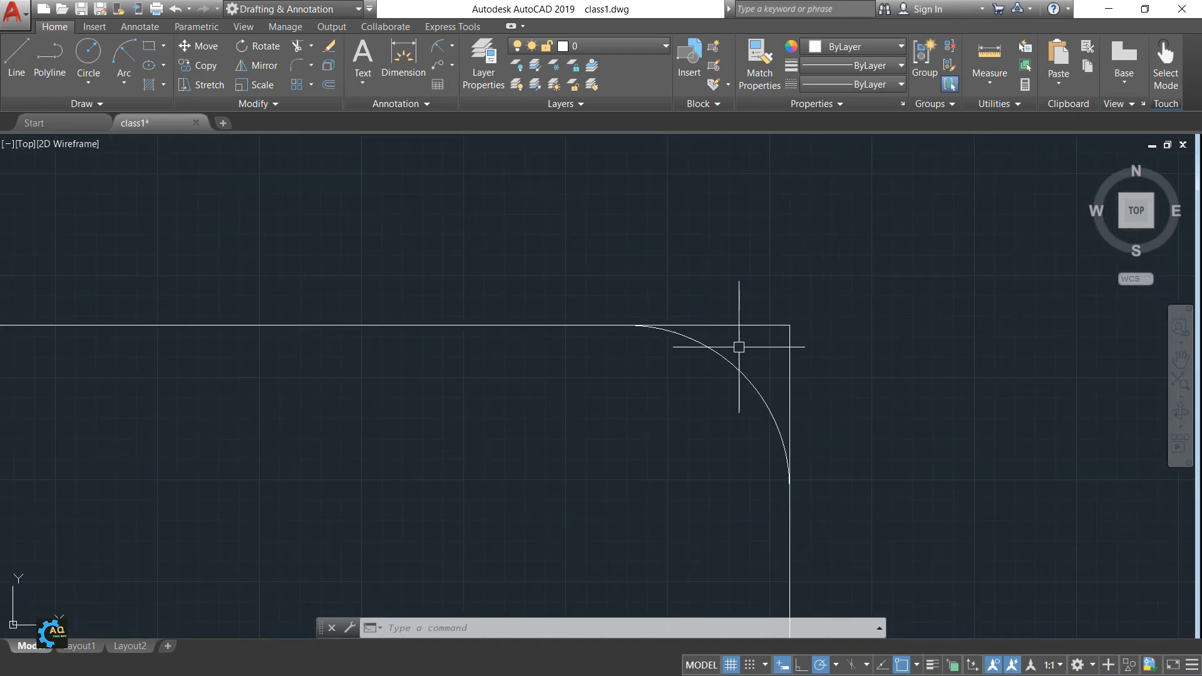
pyautogui.scroll(-6, 765, 367)
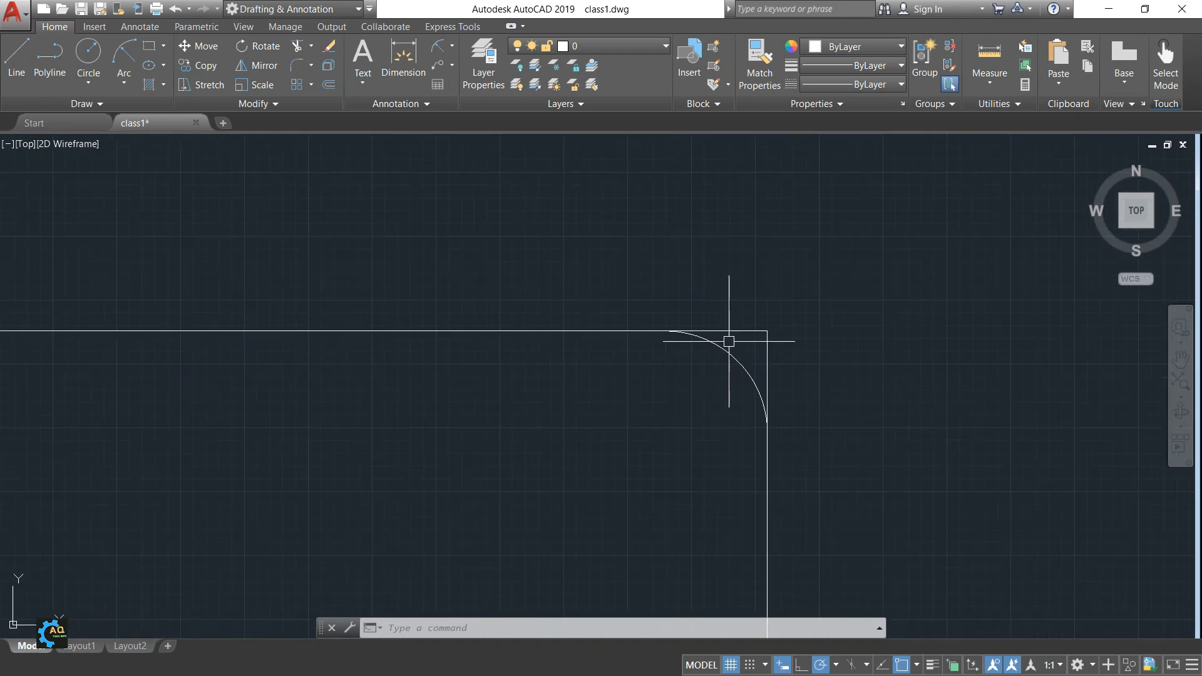
pyautogui.moveTo(729, 362); pyautogui.dragTo(765, 348, button='middle')
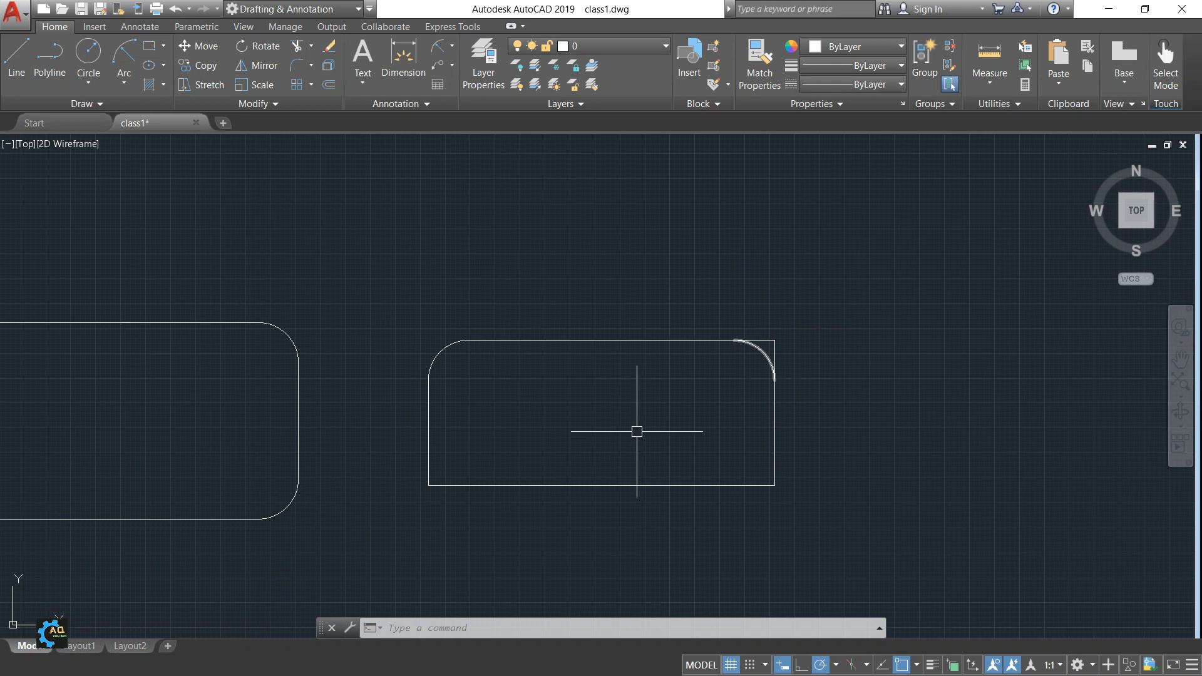
pyautogui.moveTo(657, 421); pyautogui.dragTo(682, 385, button='middle')
# Step: Undo the last fillet so the rectangle below the second one has its sharp corners back
pyautogui.hotkey('ctrl', 'z')
pyautogui.hotkey('ctrl', 'z')
pyautogui.press('F10')
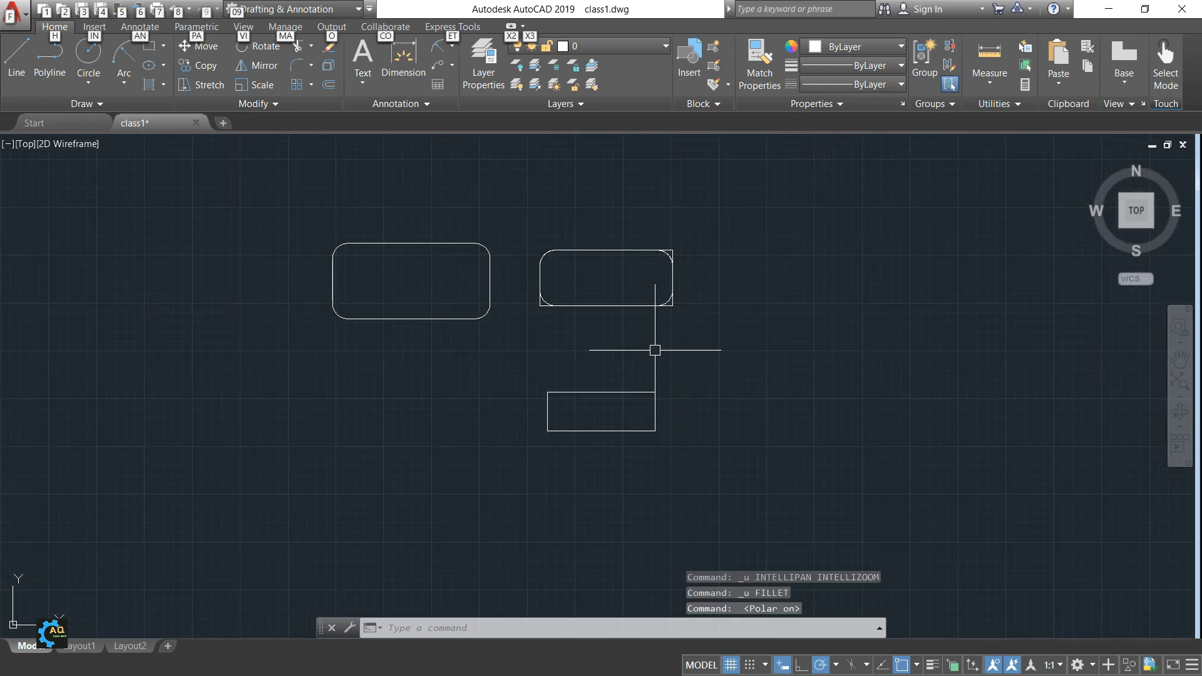
# Step: Examine the sharp-cornered third rectangle and compare it with the trimmed and untrimmed corners of the second rectangle above
pyautogui.scroll(2, 579, 383)
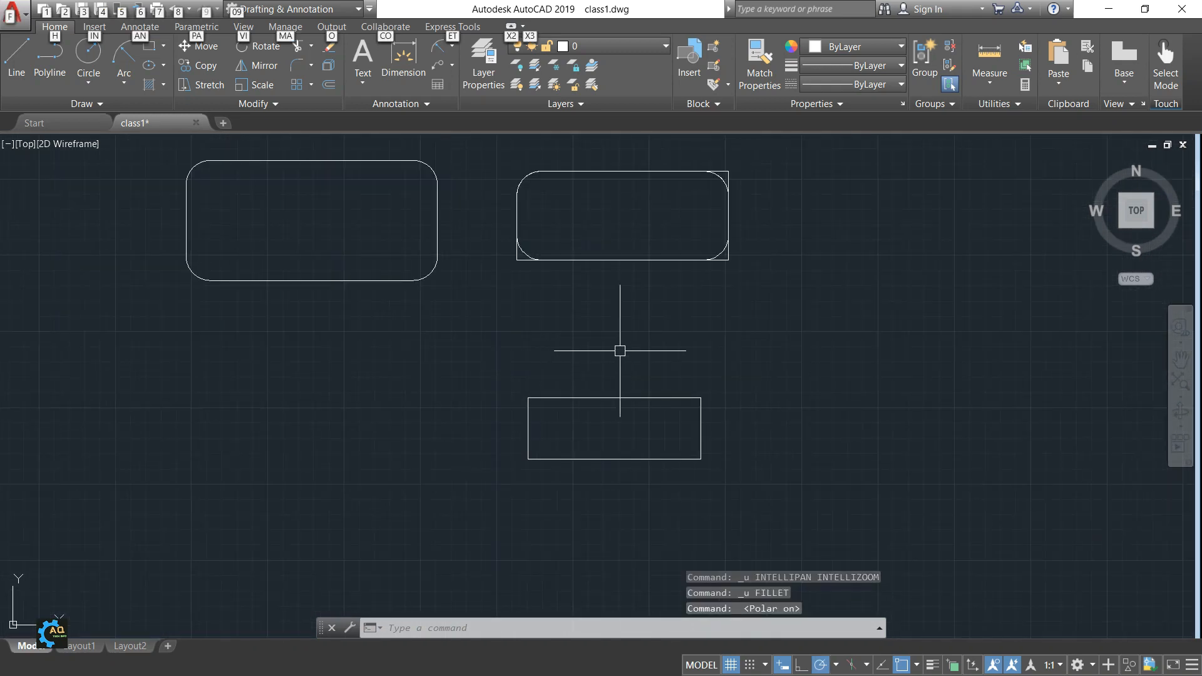
pyautogui.scroll(4, 678, 435)
pyautogui.scroll(-2, 645, 421)
pyautogui.moveTo(614, 433)
pyautogui.mouseDown(button='middle')
pyautogui.moveTo(678, 457)
pyautogui.moveTo(618, 456)
pyautogui.mouseUp(button='middle')
pyautogui.scroll(-2, 616, 465)
pyautogui.moveTo(628, 375); pyautogui.dragTo(516, 393, button='middle')
pyautogui.scroll(2, 505, 429)
pyautogui.moveTo(498, 443); pyautogui.dragTo(536, 439, button='middle')
pyautogui.moveTo(627, 419); pyautogui.dragTo(604, 418, button='middle')
pyautogui.moveTo(537, 312); pyautogui.dragTo(516, 328, button='middle')
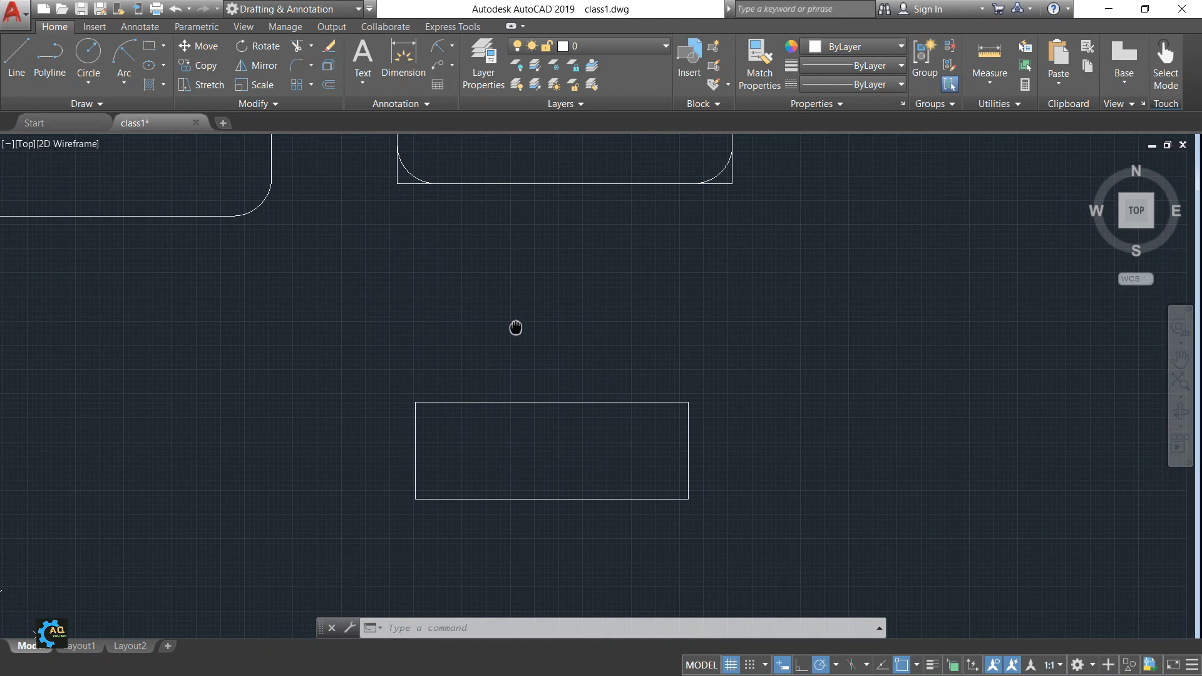
pyautogui.moveTo(468, 426); pyautogui.dragTo(537, 603, button='middle')
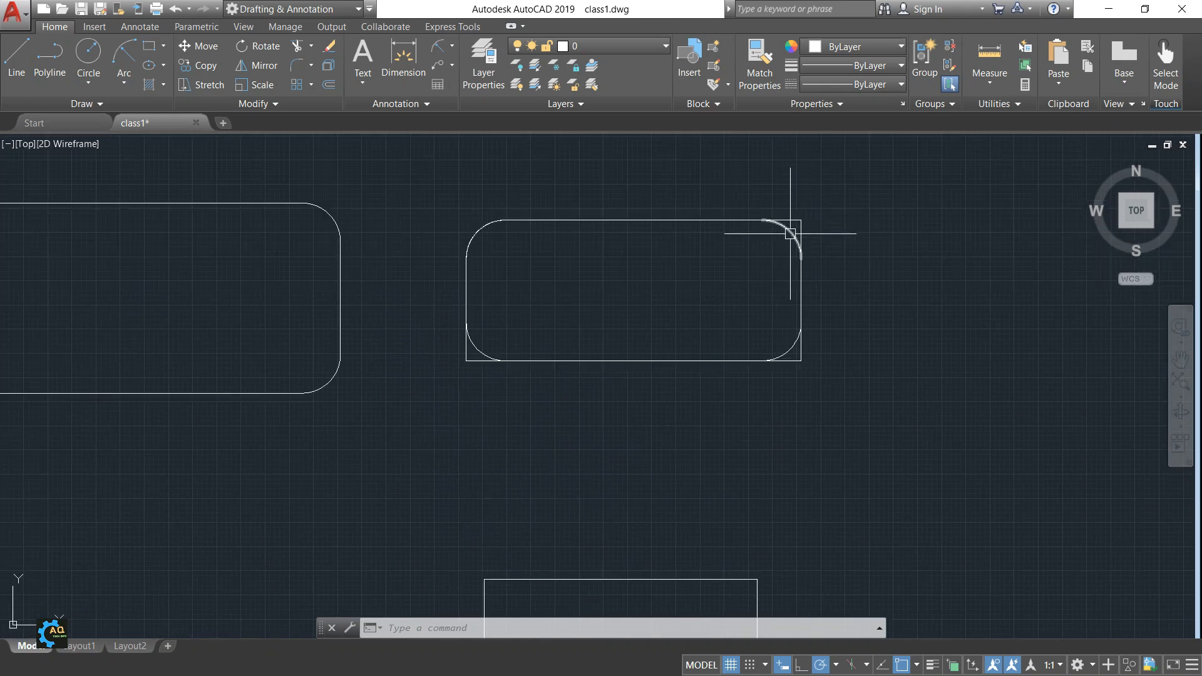
pyautogui.scroll(-2, 476, 338)
pyautogui.moveTo(488, 349); pyautogui.dragTo(509, 302, button='middle')
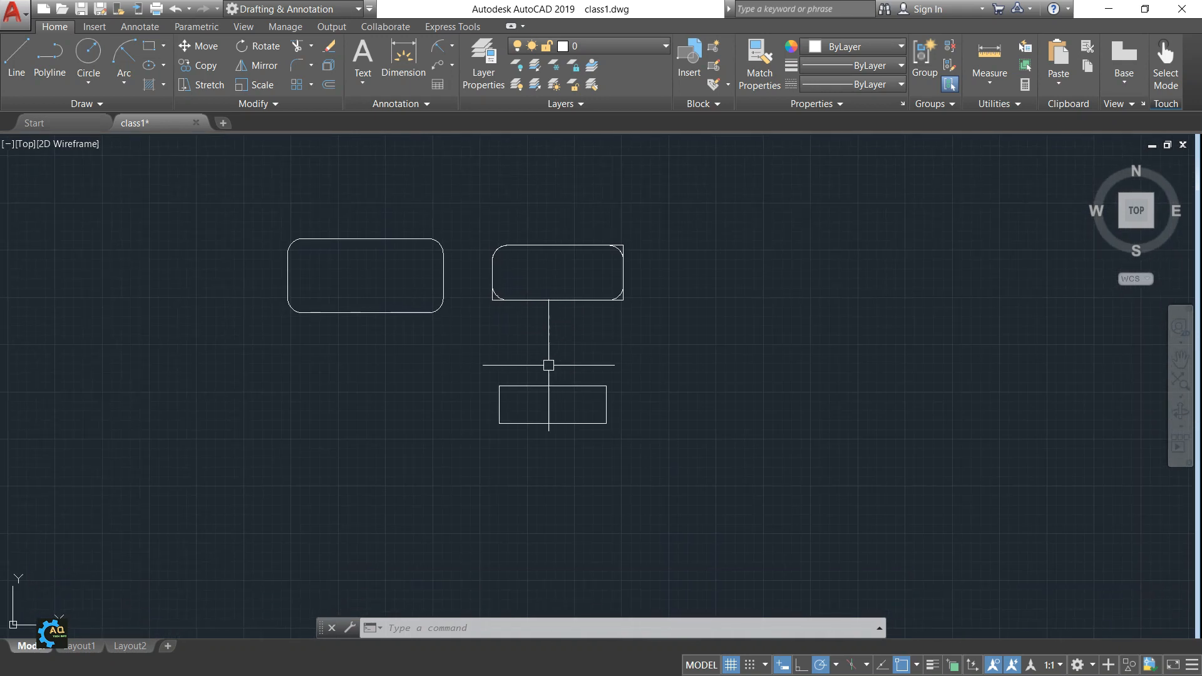
pyautogui.scroll(2, 530, 389)
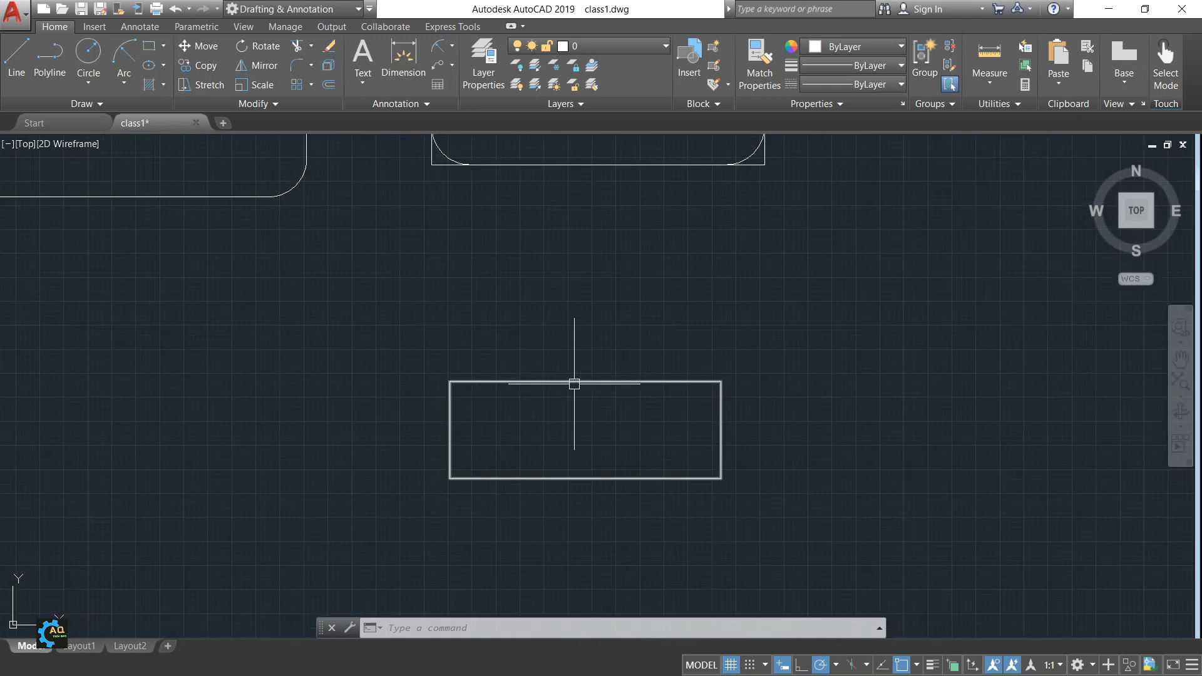
pyautogui.moveTo(701, 397); pyautogui.dragTo(697, 413, button='middle')
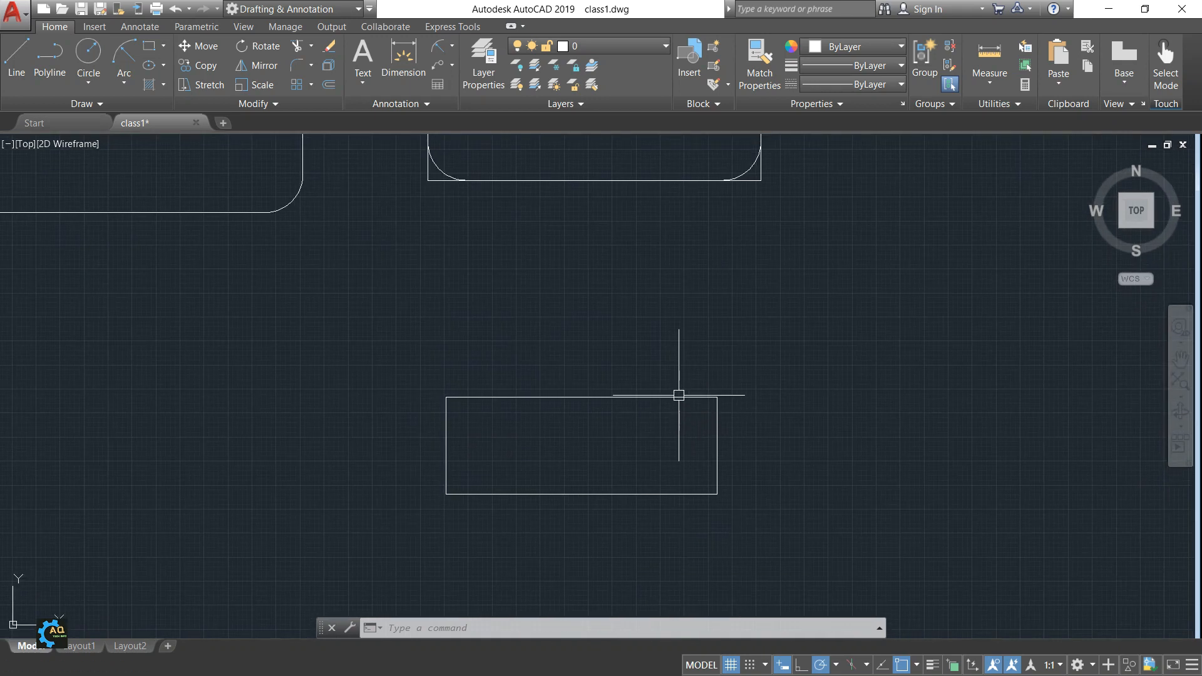
# Step: Fillet all corners of the third rectangle at once with Fillet's Polyline option, keeping No trim mode and the current radius
pyautogui.moveTo(614, 451)
pyautogui.mouseDown(button='middle')
pyautogui.moveTo(603, 403)
pyautogui.moveTo(563, 421)
pyautogui.mouseUp(button='middle')
pyautogui.write('f')
pyautogui.press('Return')
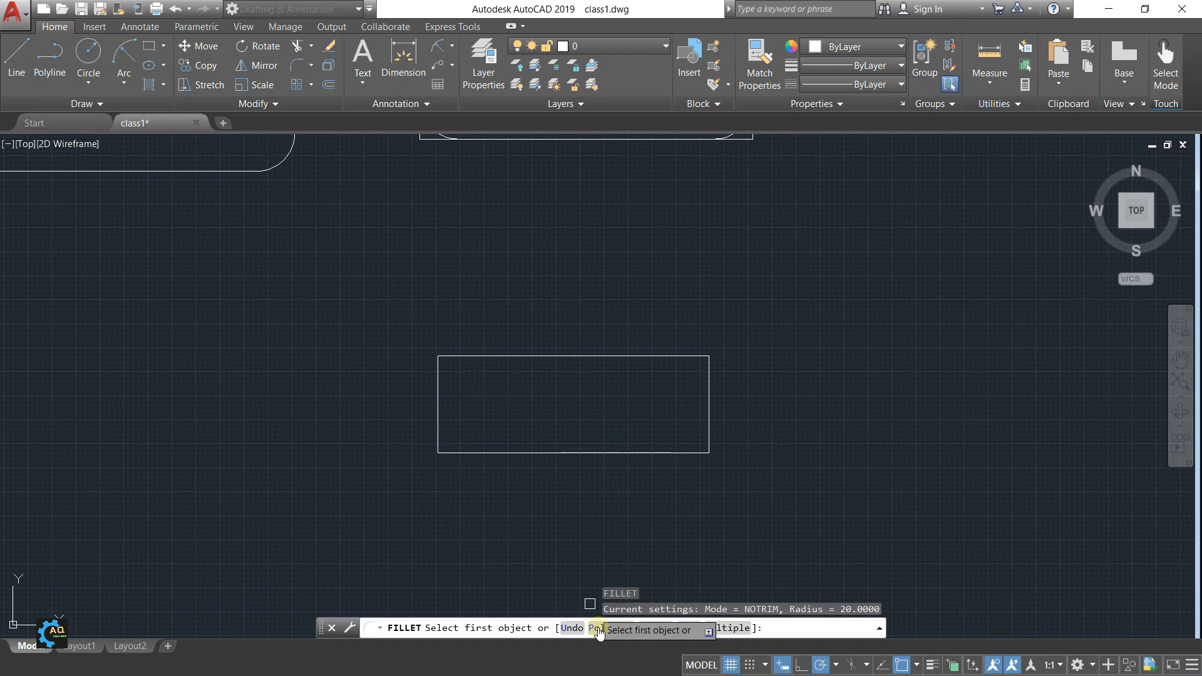
pyautogui.write('p')
pyautogui.press('Return')
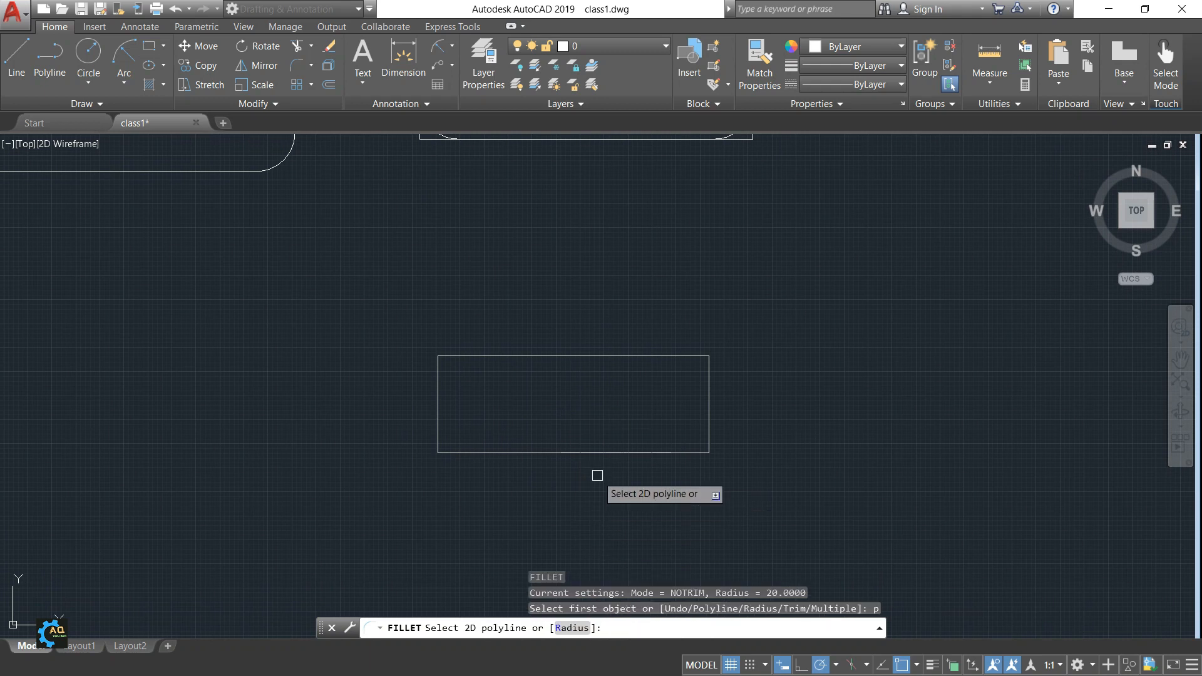
pyautogui.click(706, 393)
pyautogui.scroll(4, 580, 396)
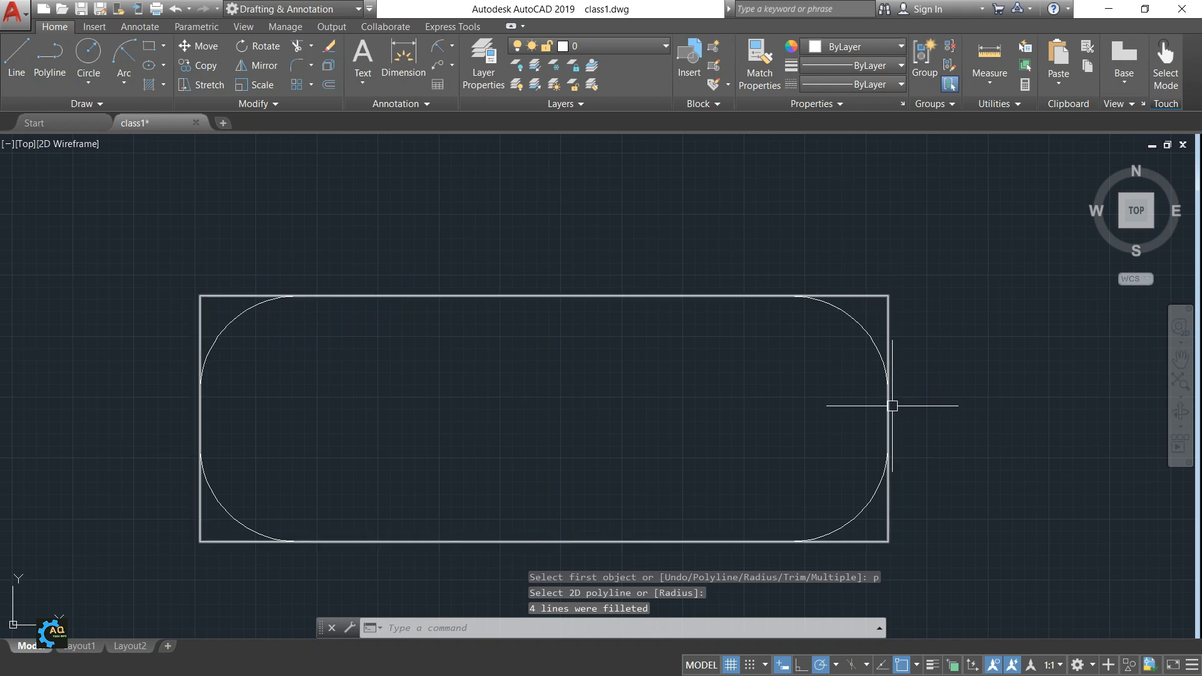
# Step: Inspect the third rectangle's upper-right fillet arc as a separate object and review all three rectangles together
pyautogui.click(859, 324)
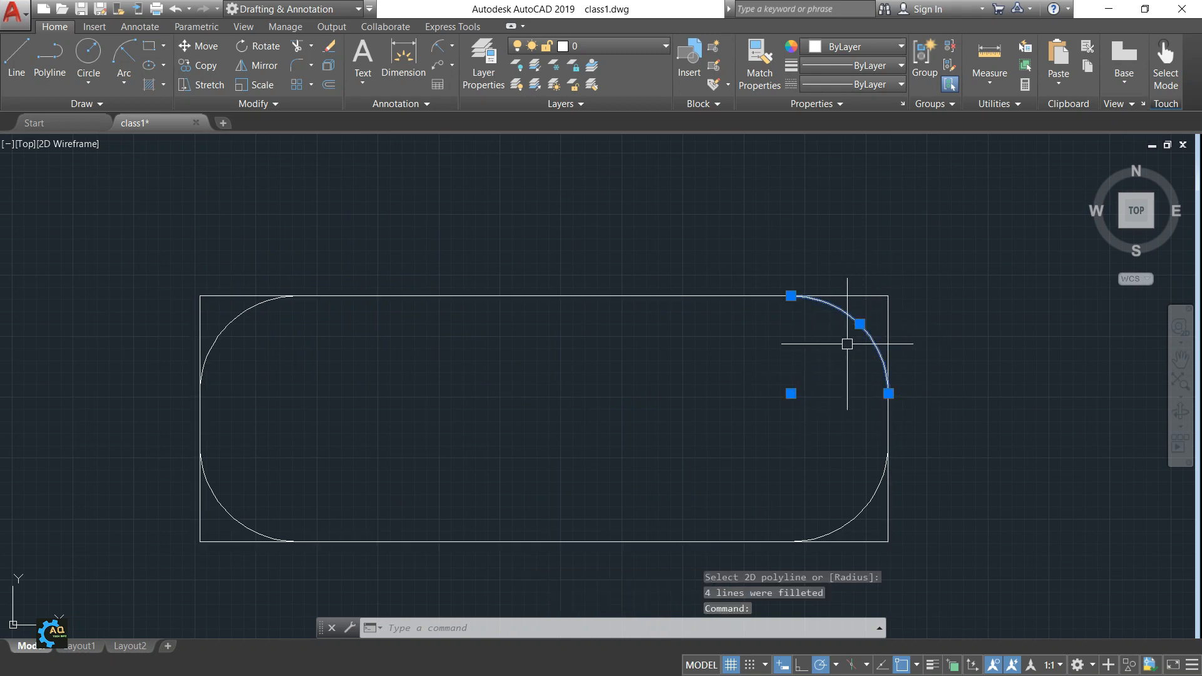
pyautogui.press('Escape')
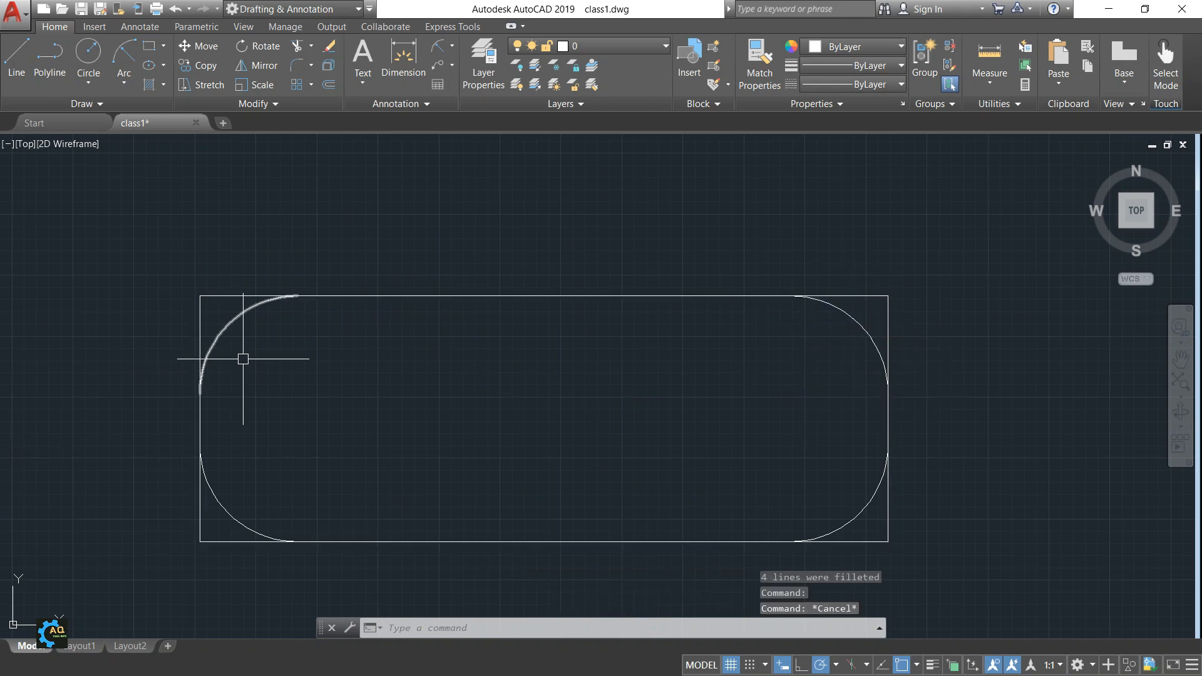
pyautogui.moveTo(271, 355); pyautogui.dragTo(424, 381, button='middle')
pyautogui.scroll(-4, 430, 378)
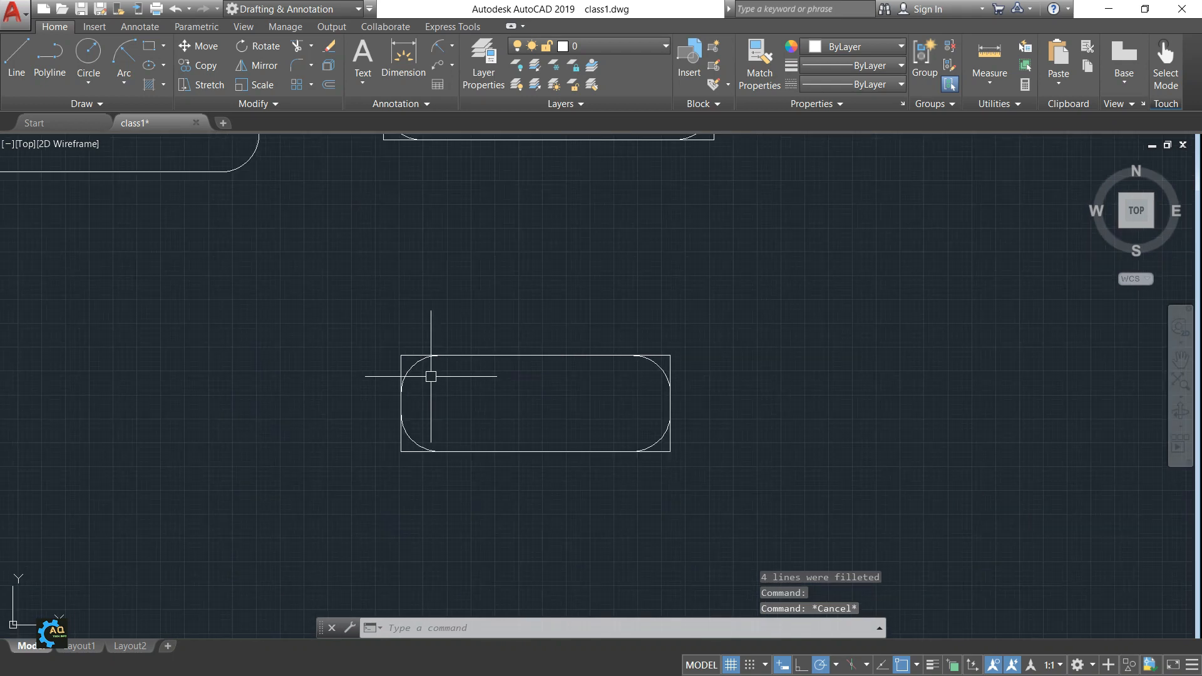
pyautogui.scroll(-3, 427, 376)
pyautogui.moveTo(422, 370); pyautogui.dragTo(569, 398, button='middle')
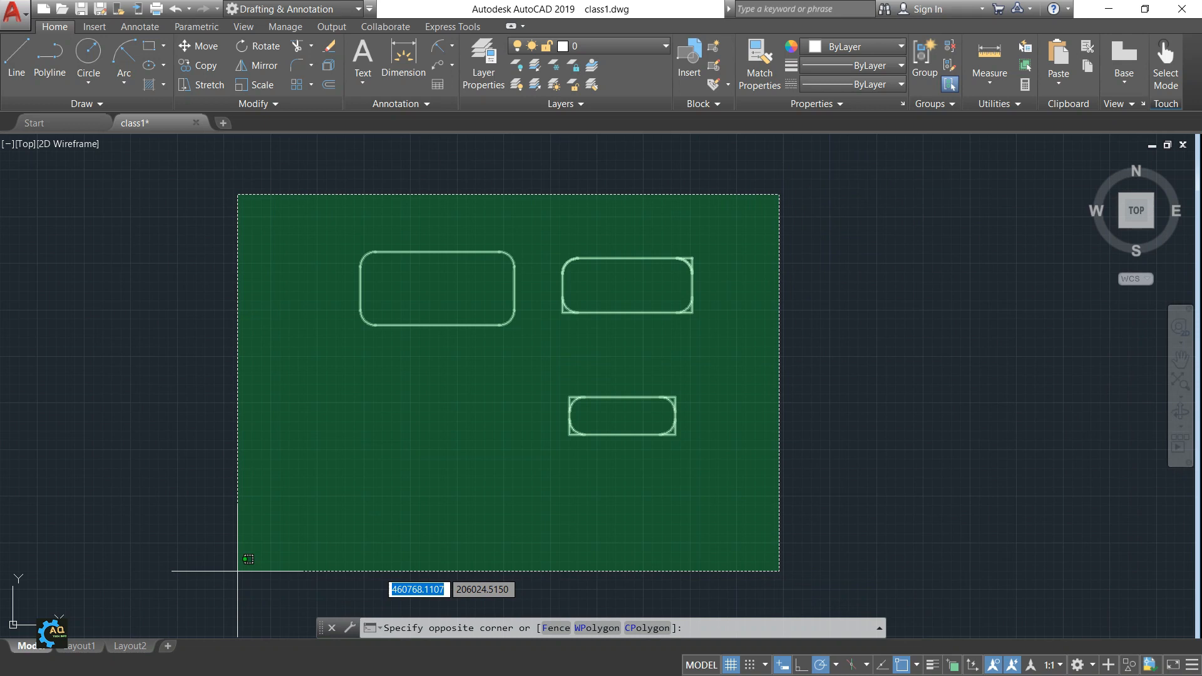
pyautogui.press('Escape')
pyautogui.moveTo(682, 339)
pyautogui.mouseDown(button='middle')
pyautogui.moveTo(674, 442)
pyautogui.moveTo(683, 351)
pyautogui.mouseUp(button='middle')
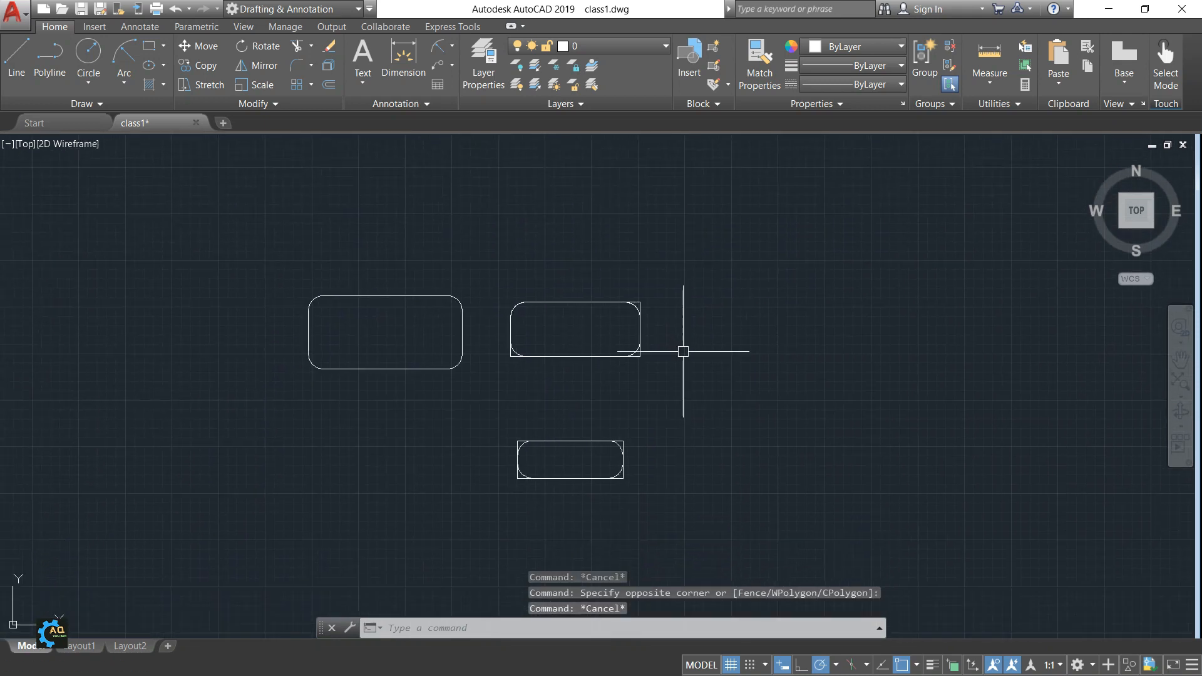